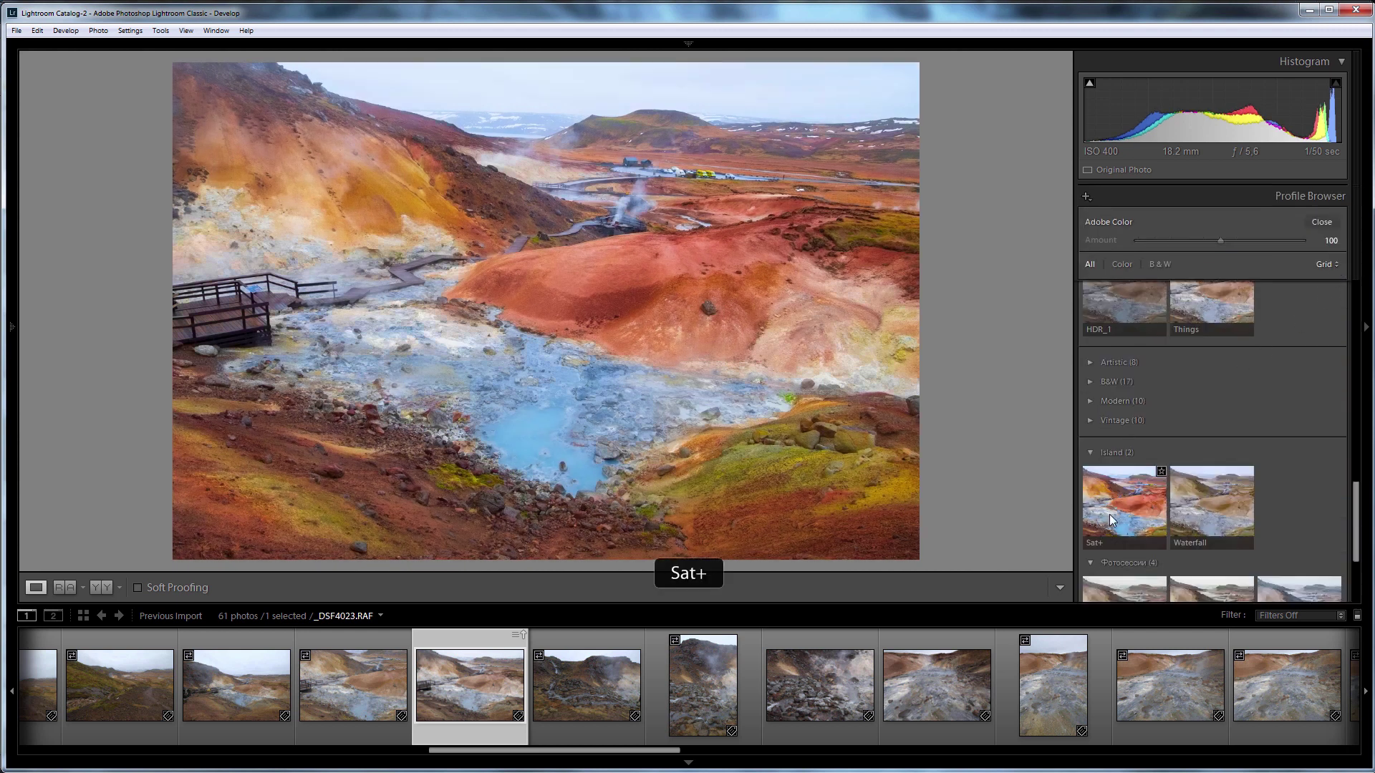
- Apply Sat+ to the geothermal landscape, then select the building-with-car photo and show its profiles
click(1110, 514)
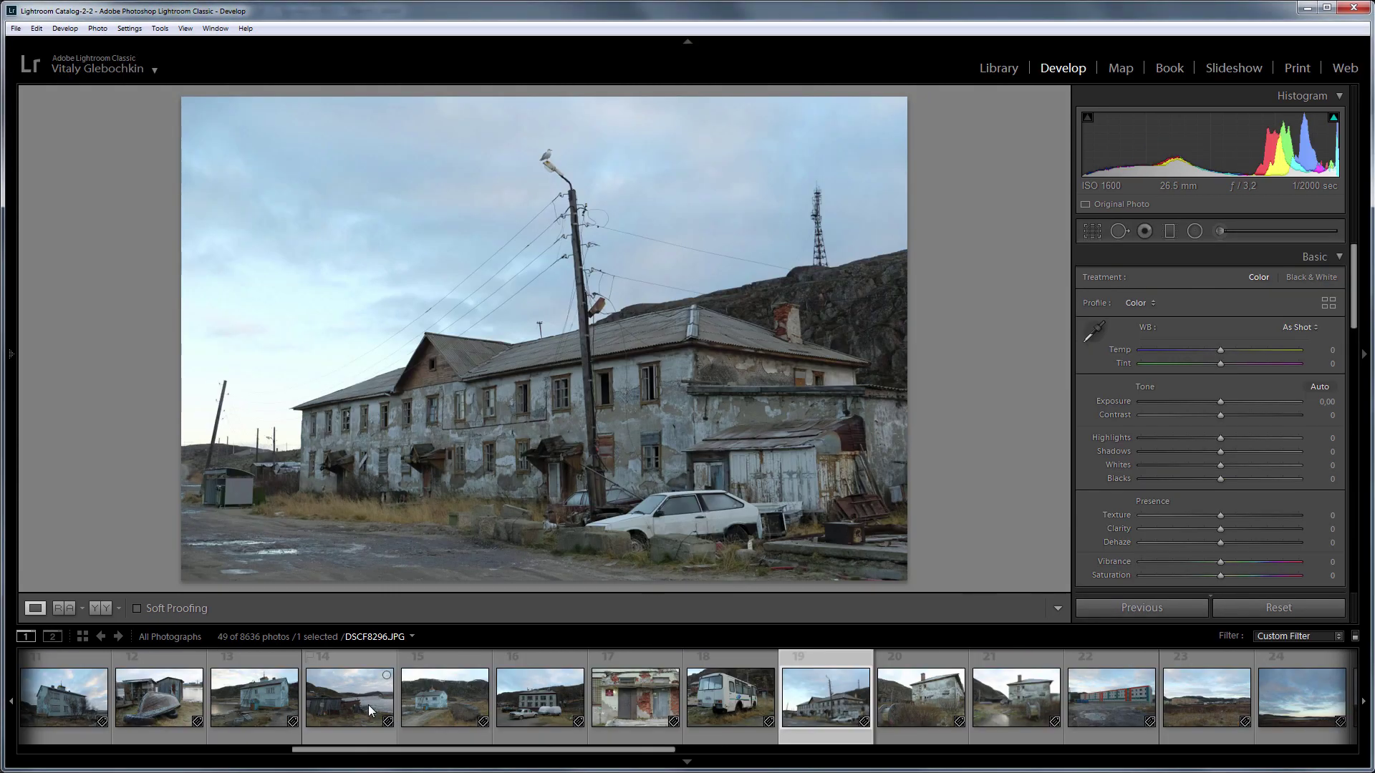
click(349, 696)
click(193, 698)
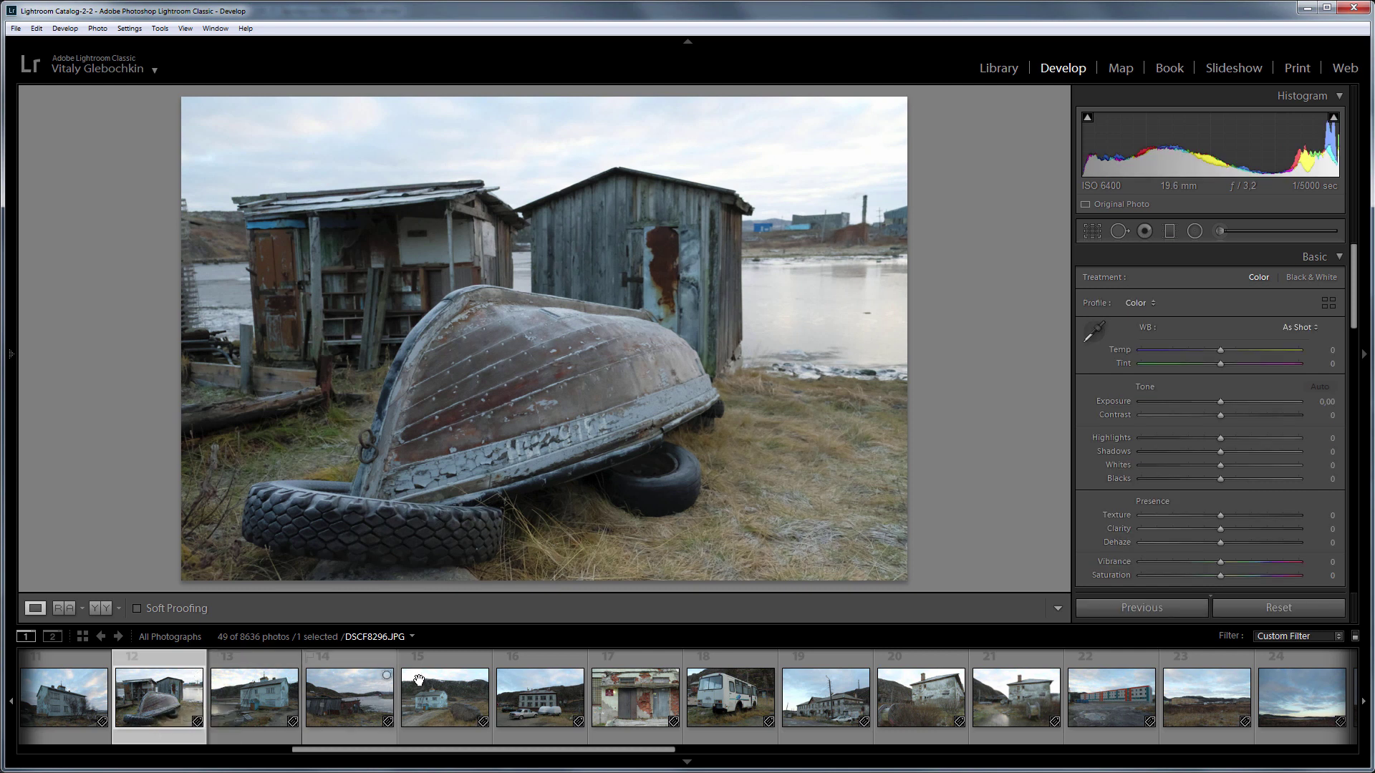
click(831, 706)
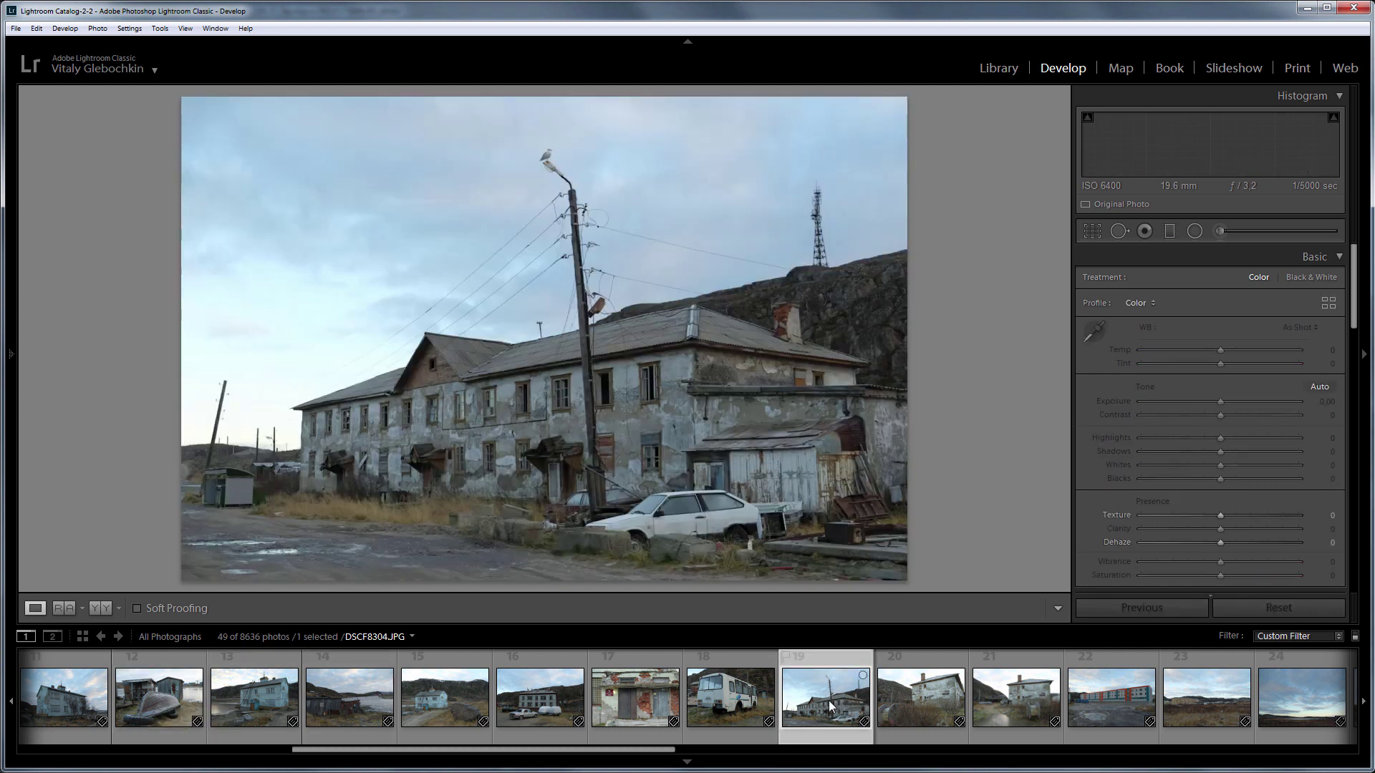
click(1328, 304)
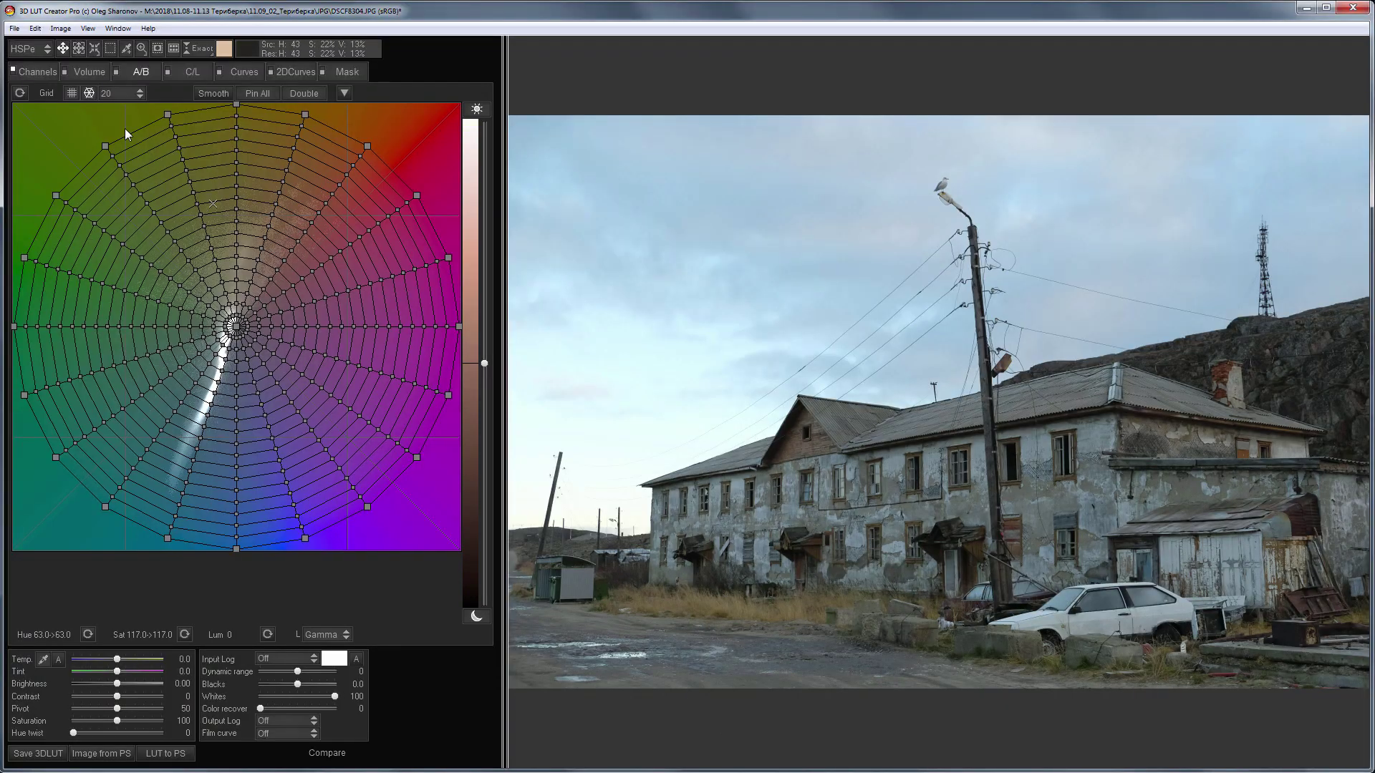
- Shift the green matrix primary toward blue; make Sat/Luma boost shadow and cut highlight saturation
click(37, 72)
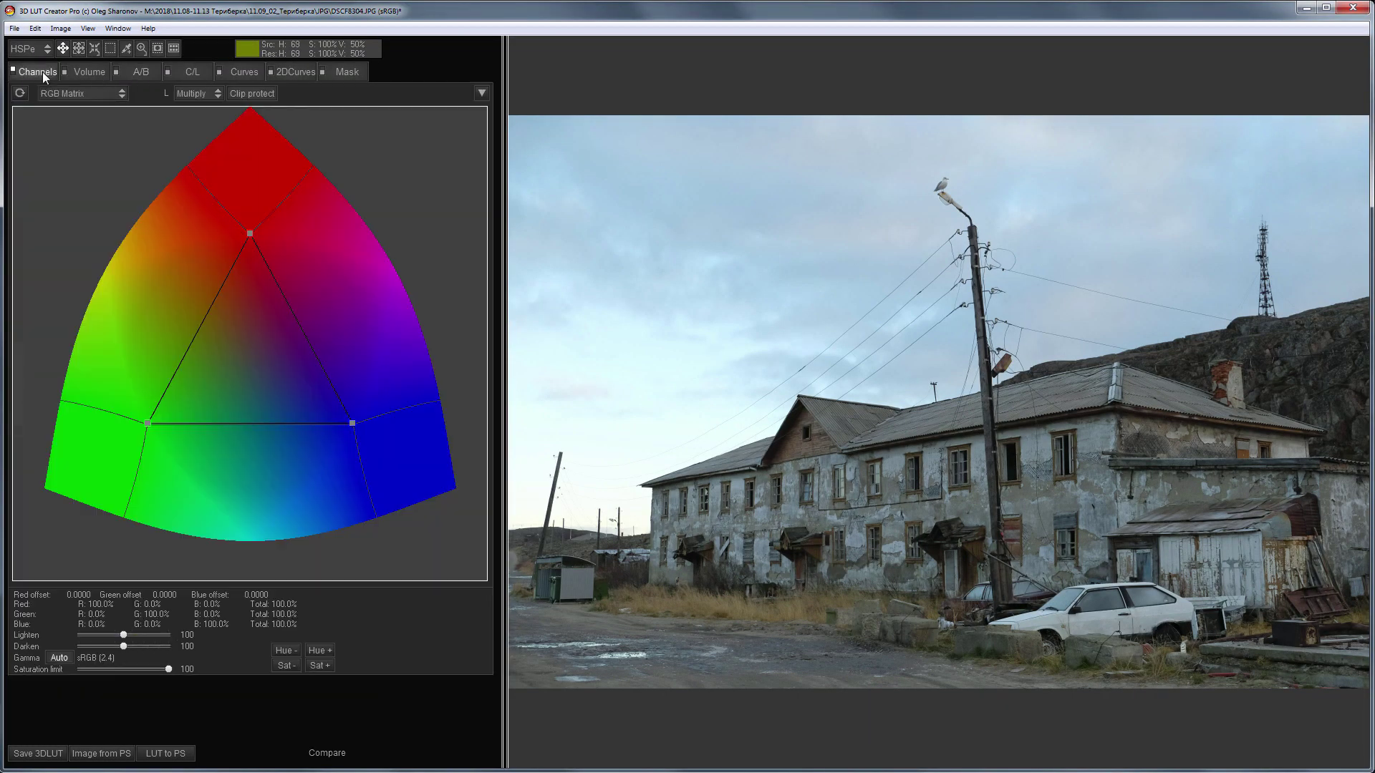
drag(148, 423, 230, 425)
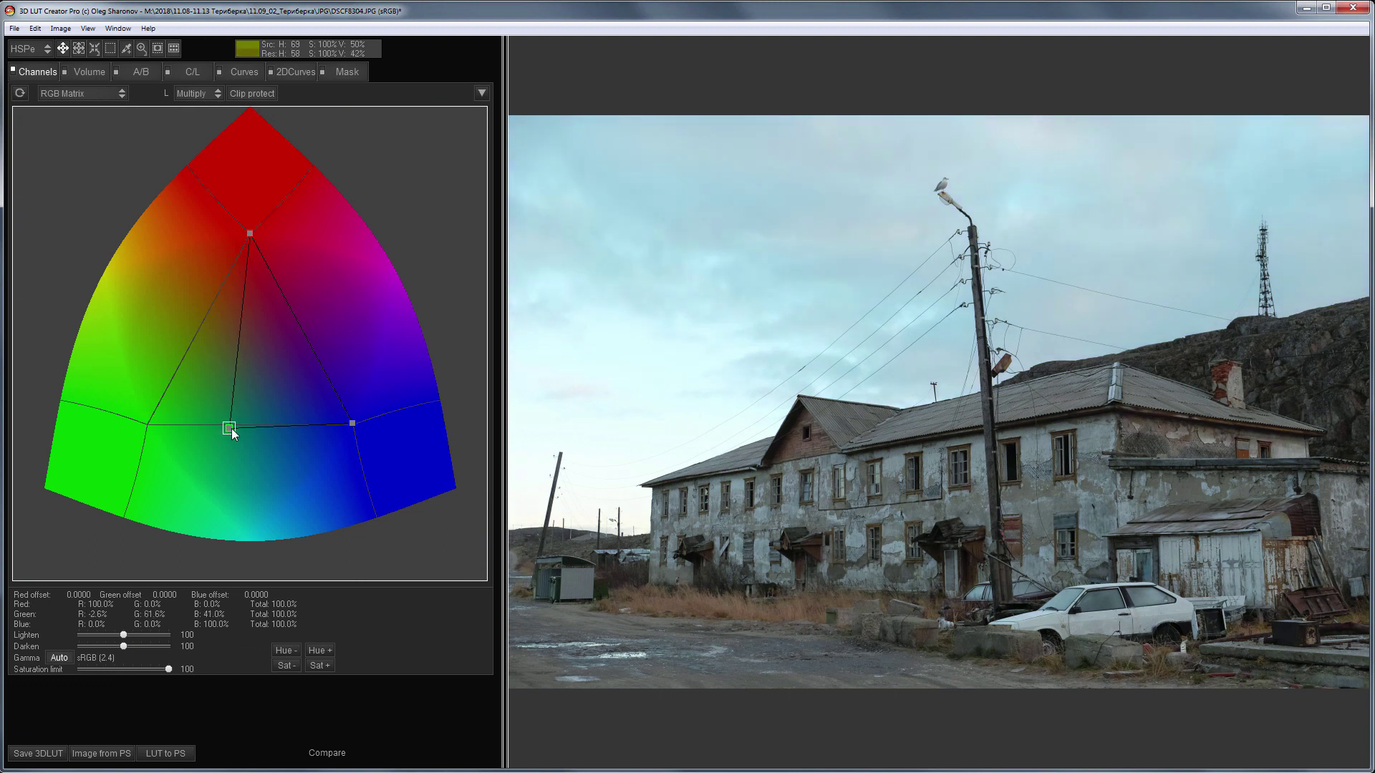
click(242, 76)
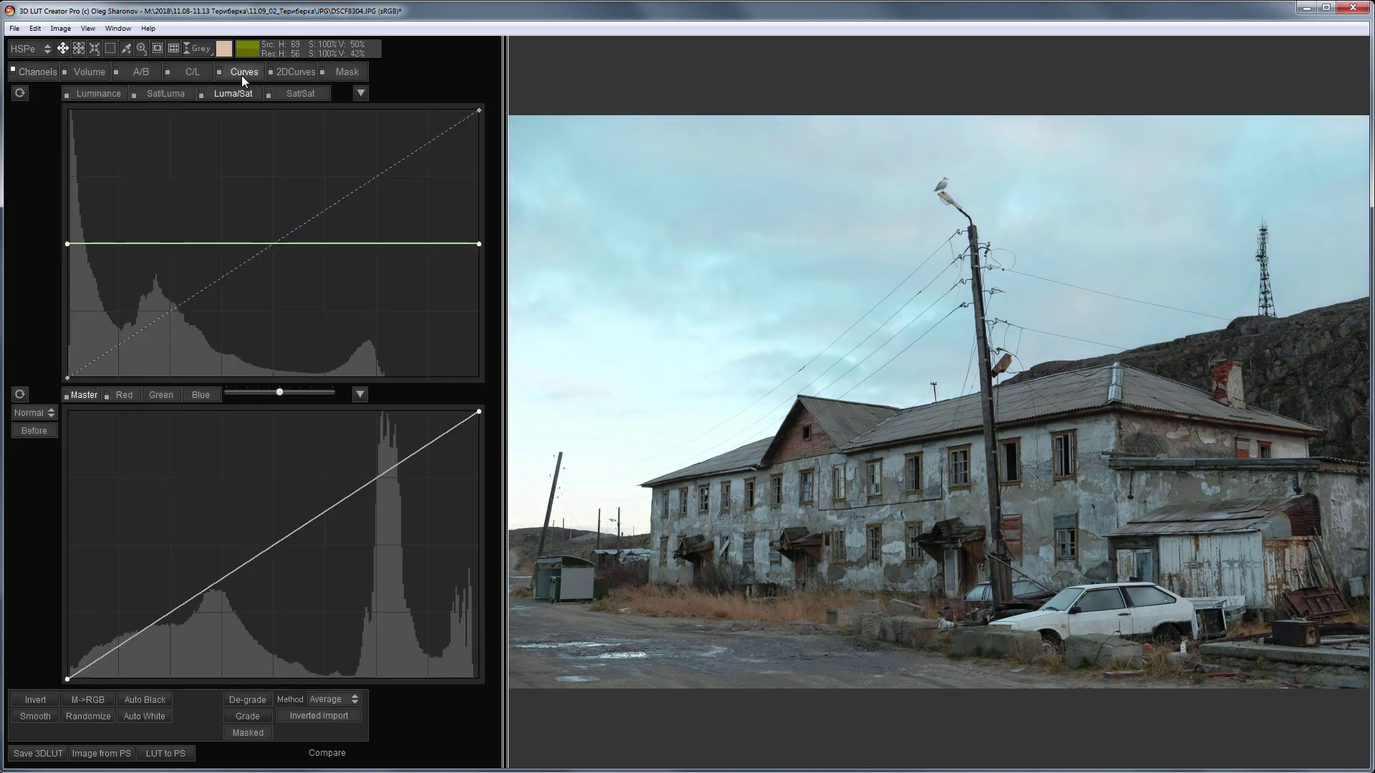
click(169, 95)
drag(135, 243, 137, 217)
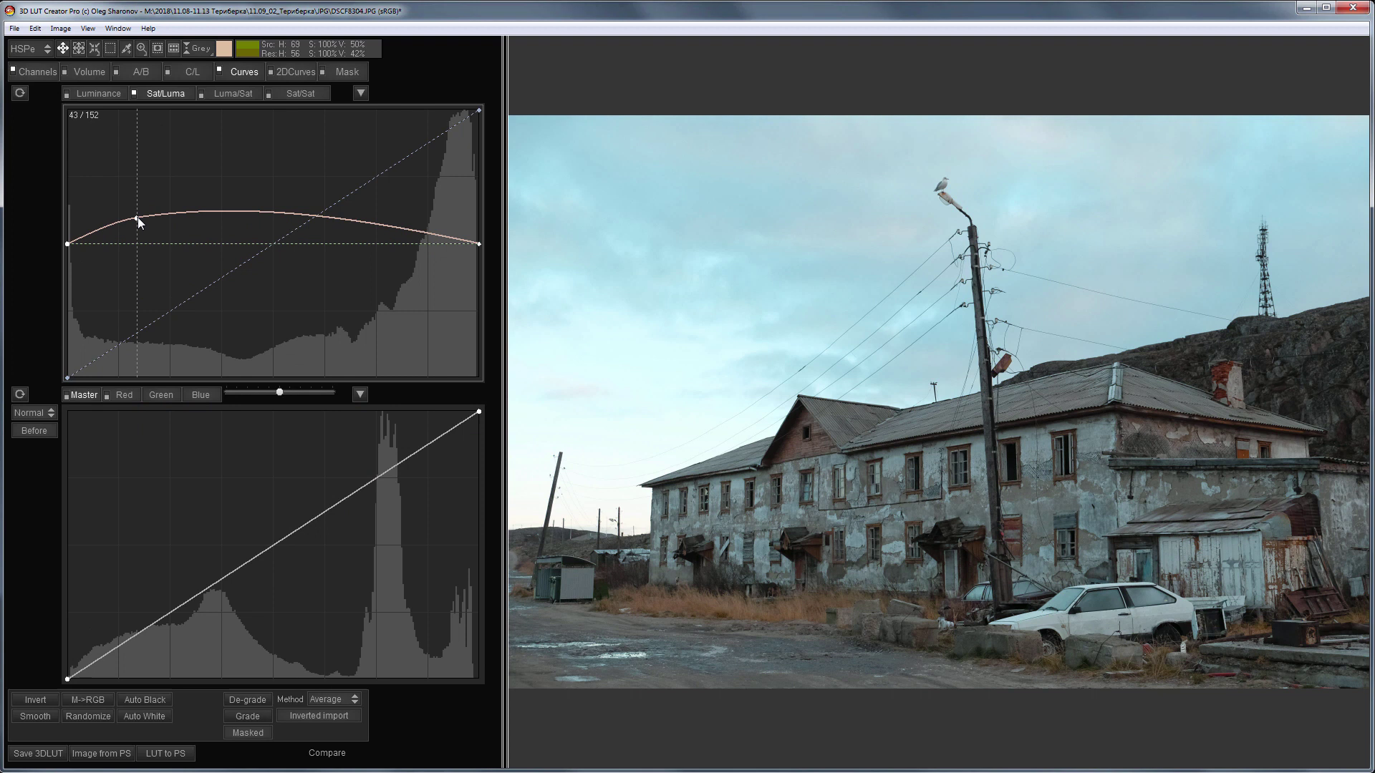
drag(479, 244, 479, 280)
- Reshape the Luma/Sat curve to darken low-saturation colours and brighten highly saturated ones
click(235, 93)
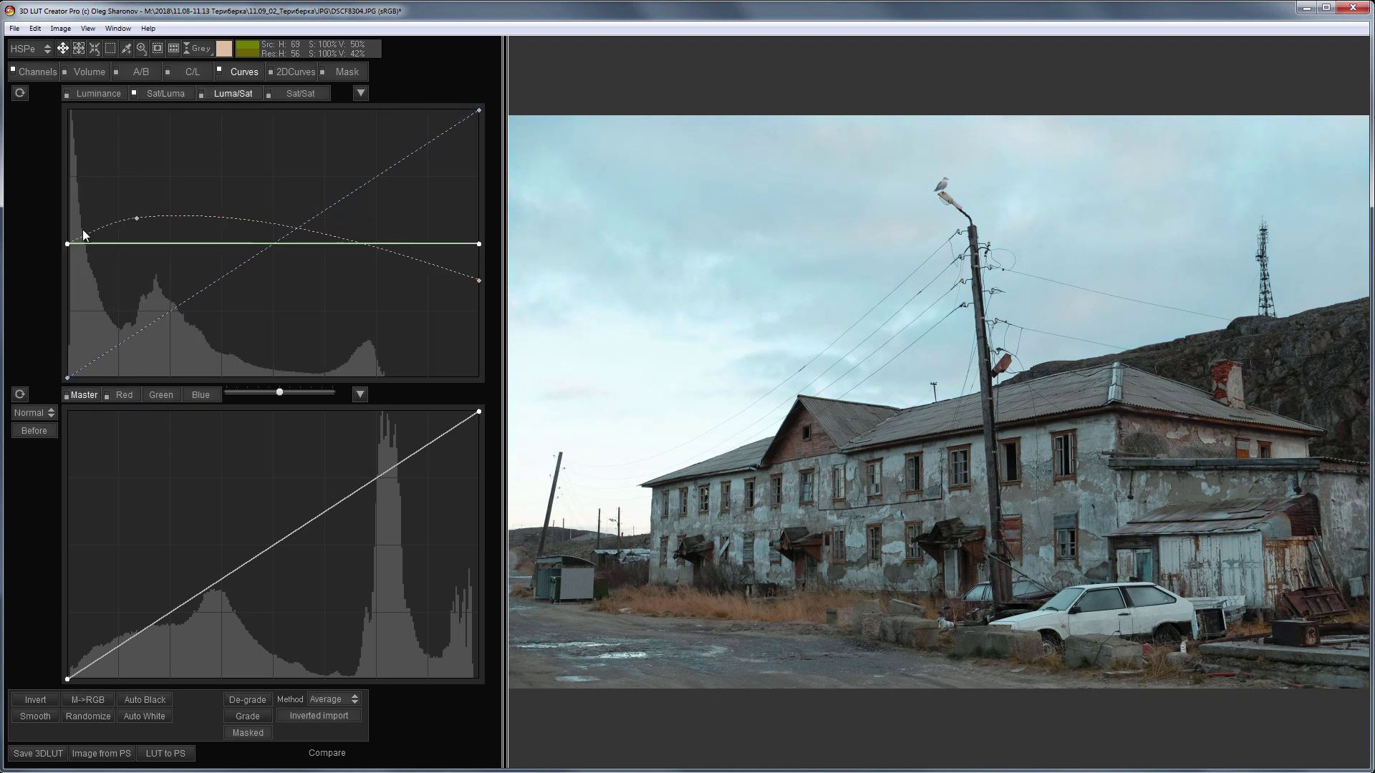
drag(66, 243, 66, 261)
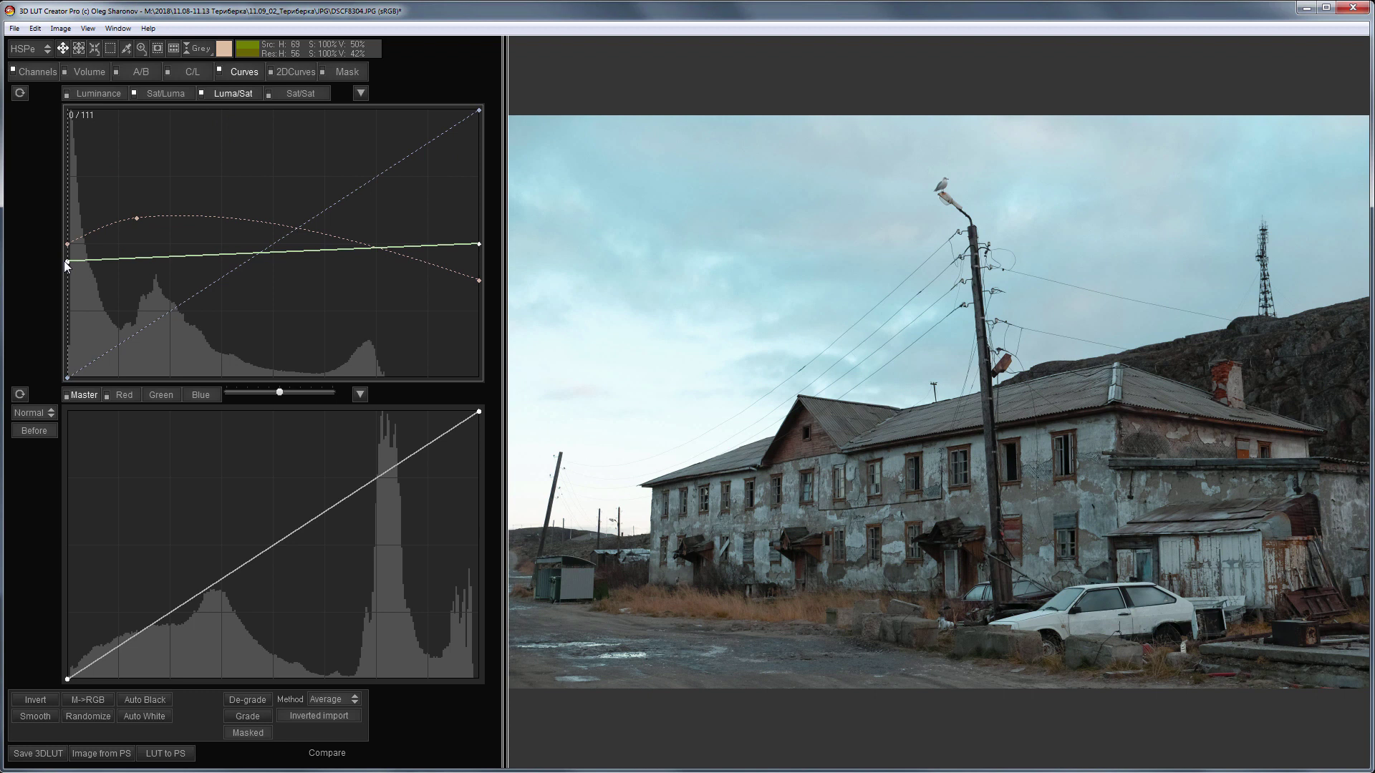
drag(480, 244, 495, 213)
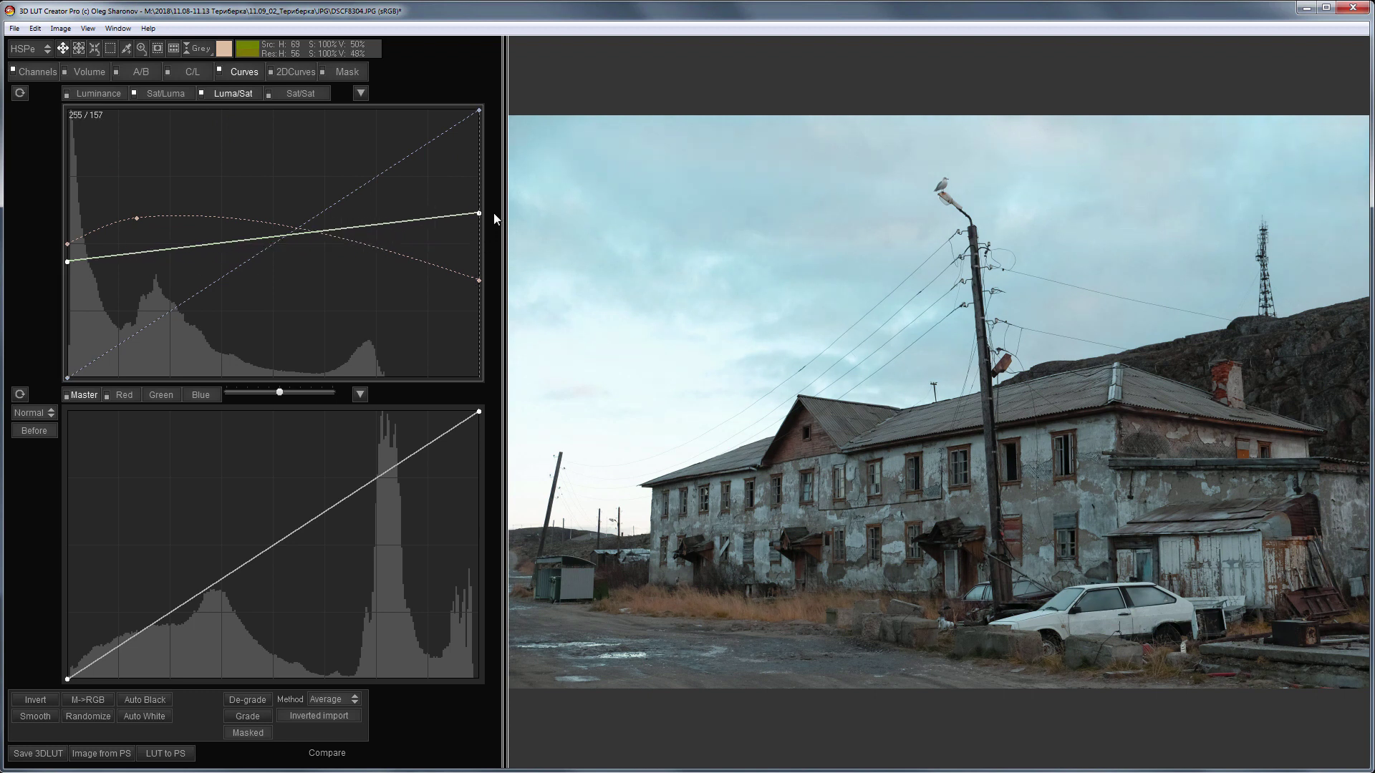
- Warp the red/blue, green/red and green/blue 2D curve grids into a teal grade
click(294, 72)
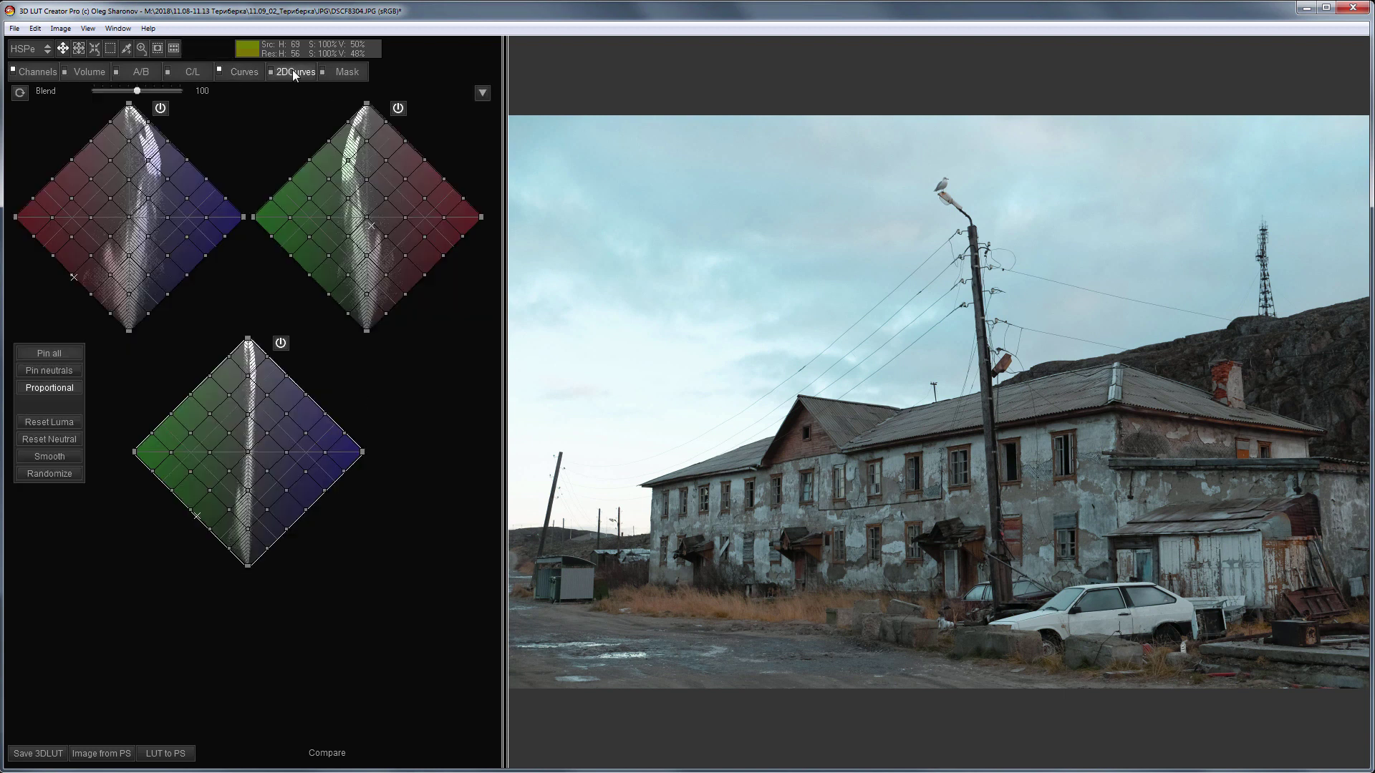
drag(110, 237, 164, 237)
mouse_move(406, 293)
mouse_down()
mouse_move(415, 281)
mouse_move(409, 294)
mouse_up()
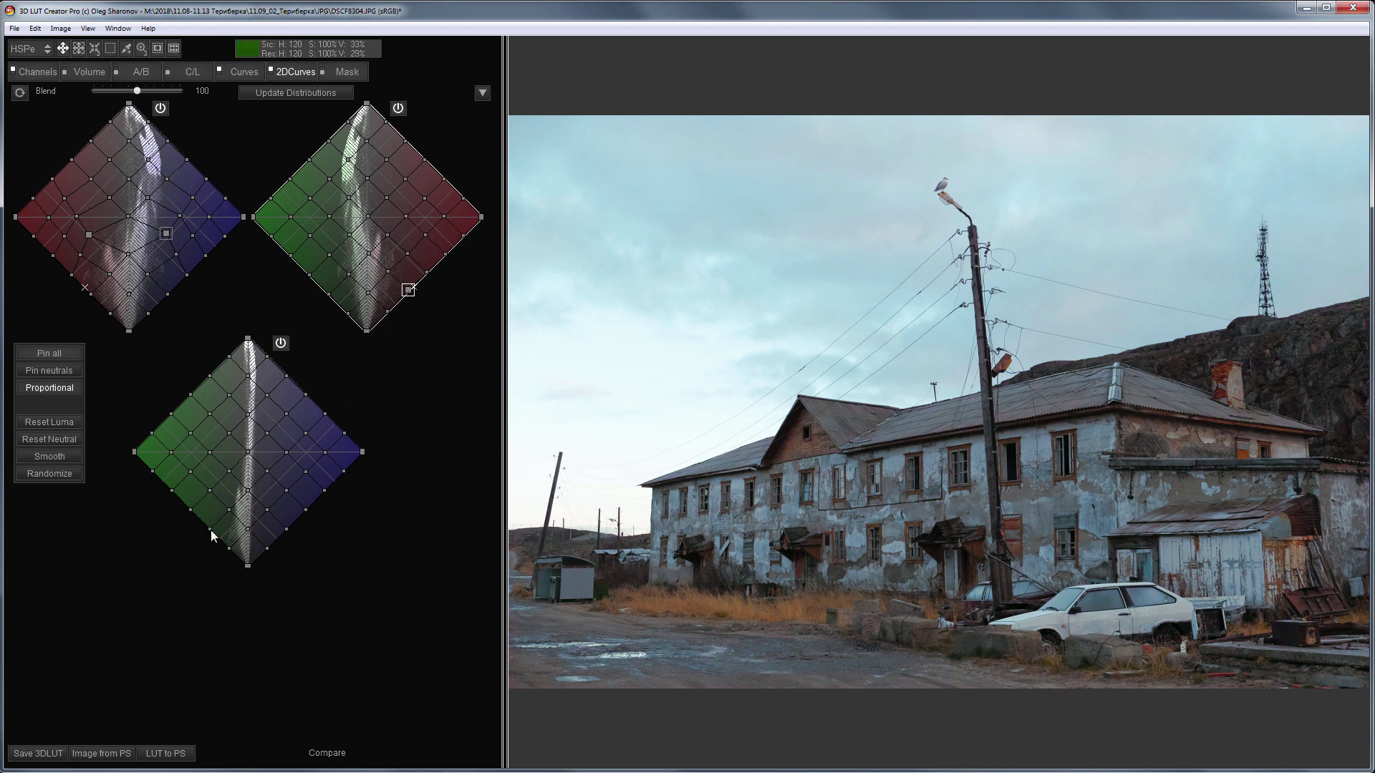
drag(210, 530, 220, 542)
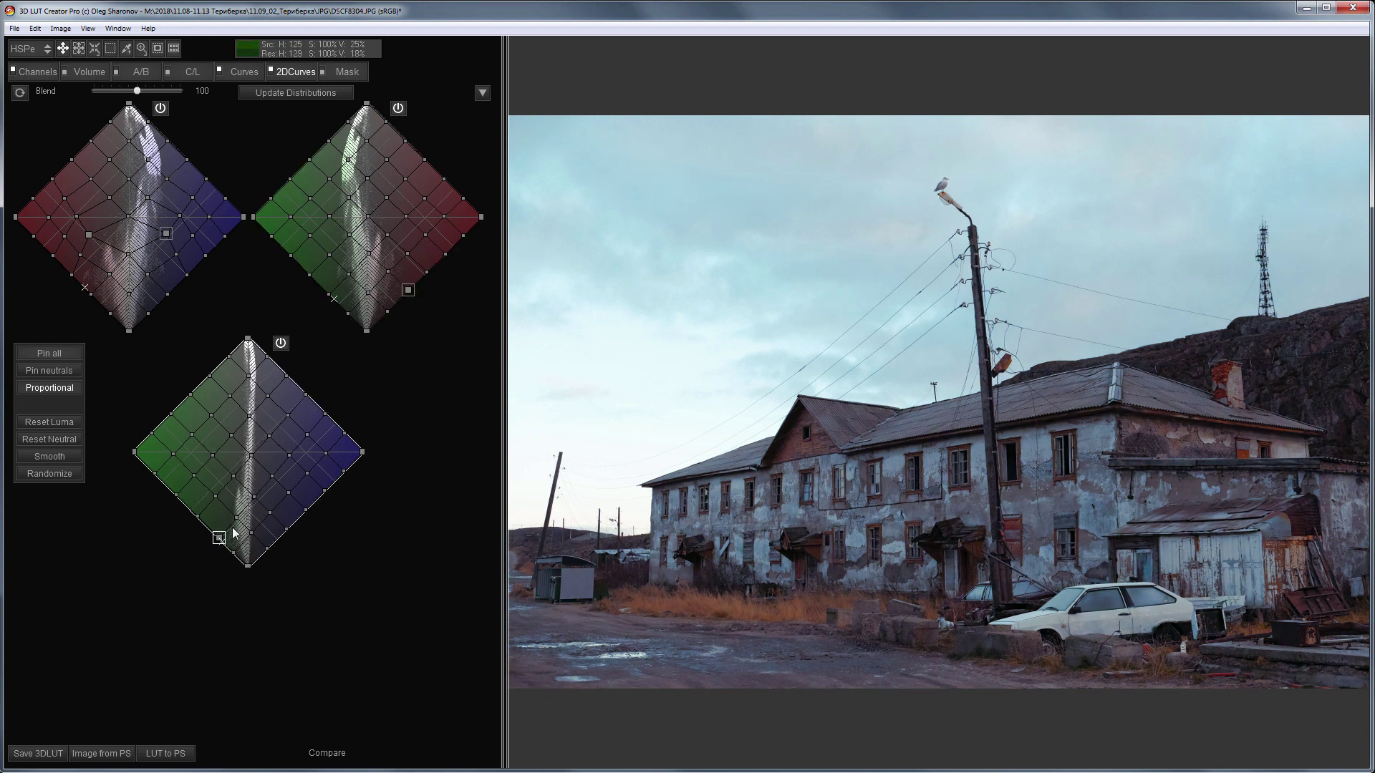
drag(244, 450, 240, 450)
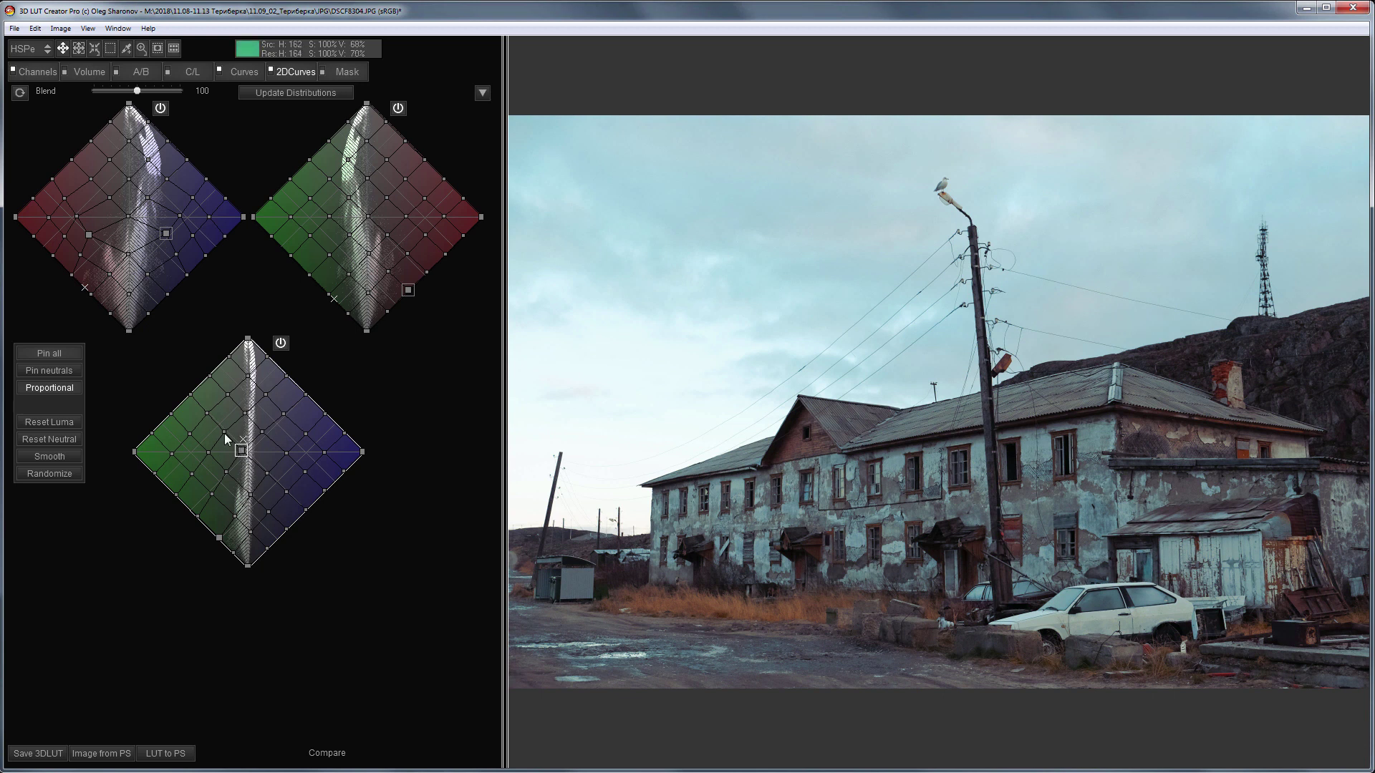
key(c)
key(c)
drag(165, 234, 149, 234)
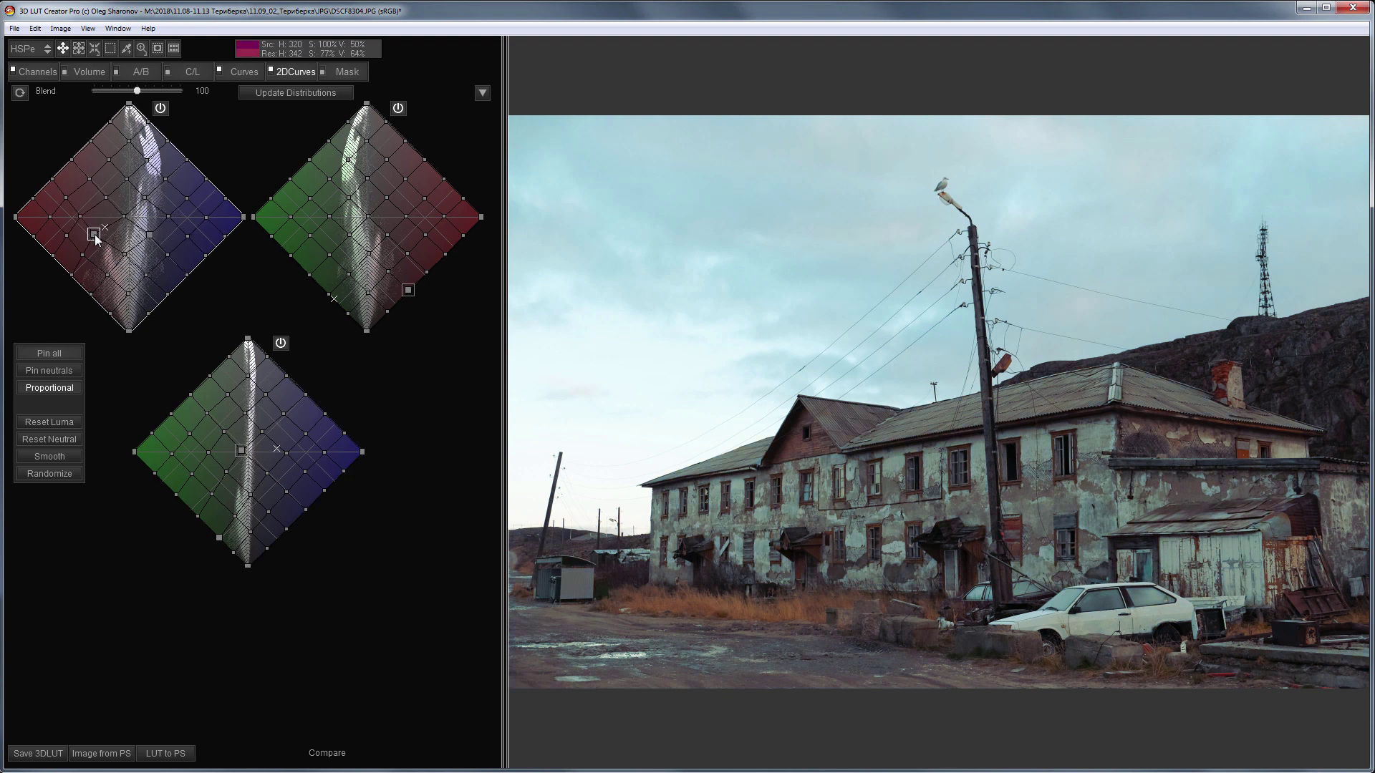
- Export the grade as a 3DLUT file named Mood 1
click(13, 28)
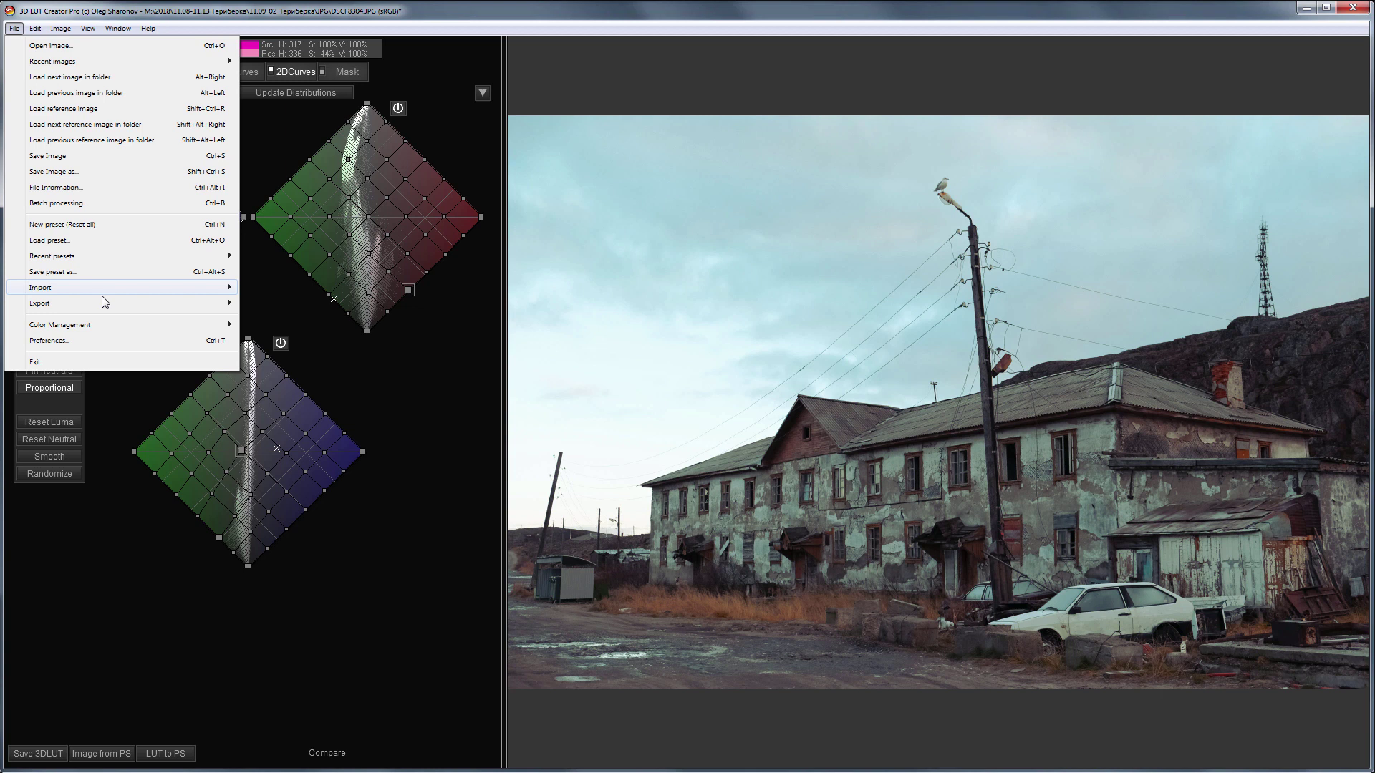
mouse_move(105, 304)
click(315, 303)
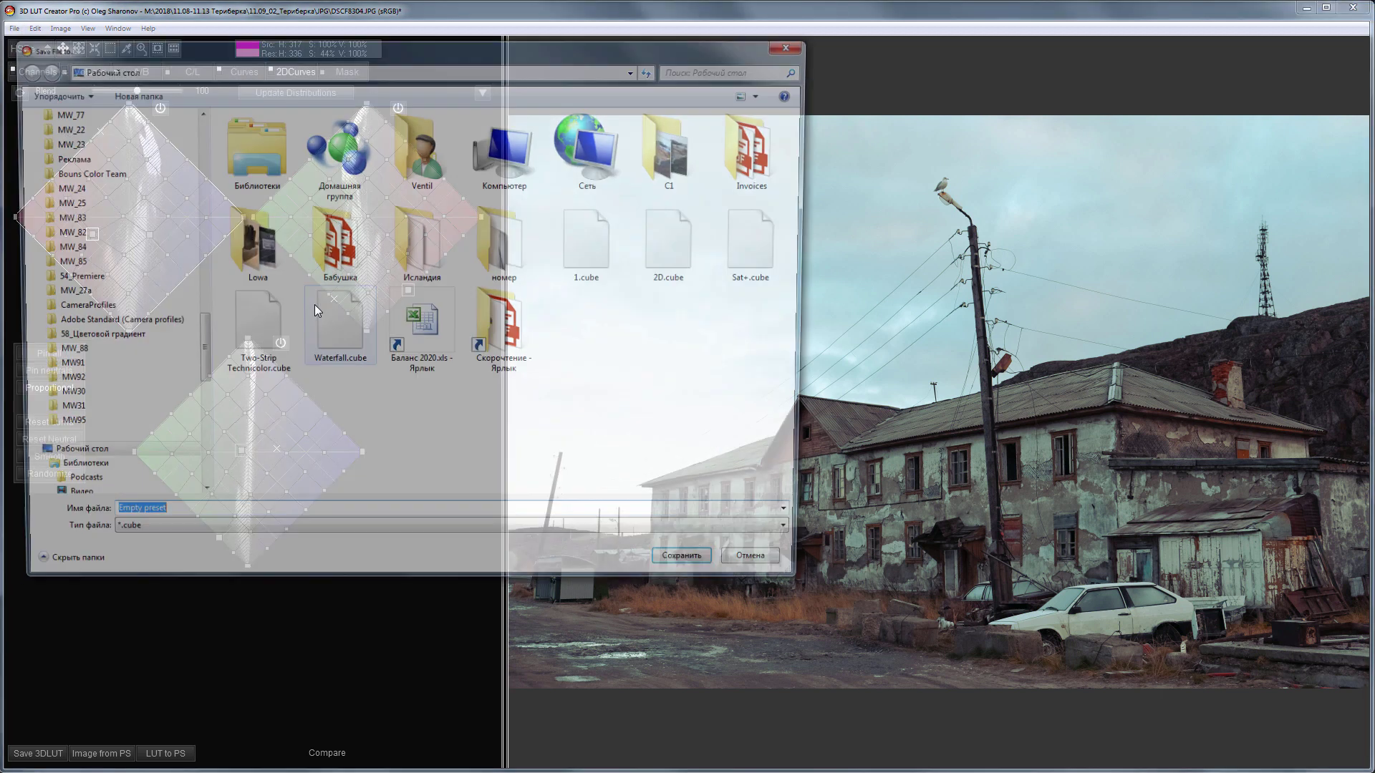
text(Mood 1)
key(Return)
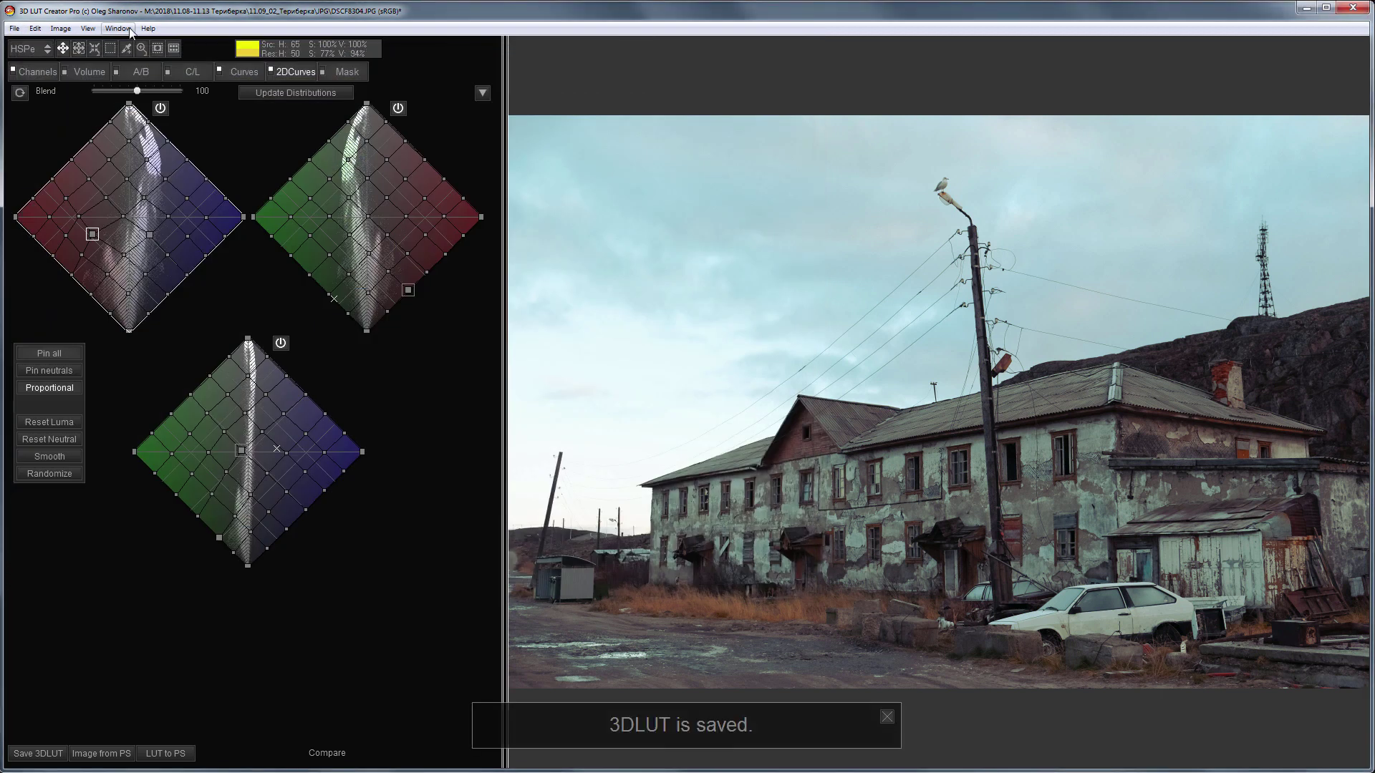
- Apply the SG3 Roof look from the LUT Store's Speedy Grade Pack in the Look Manager
click(118, 28)
click(179, 40)
drag(179, 40, 207, 39)
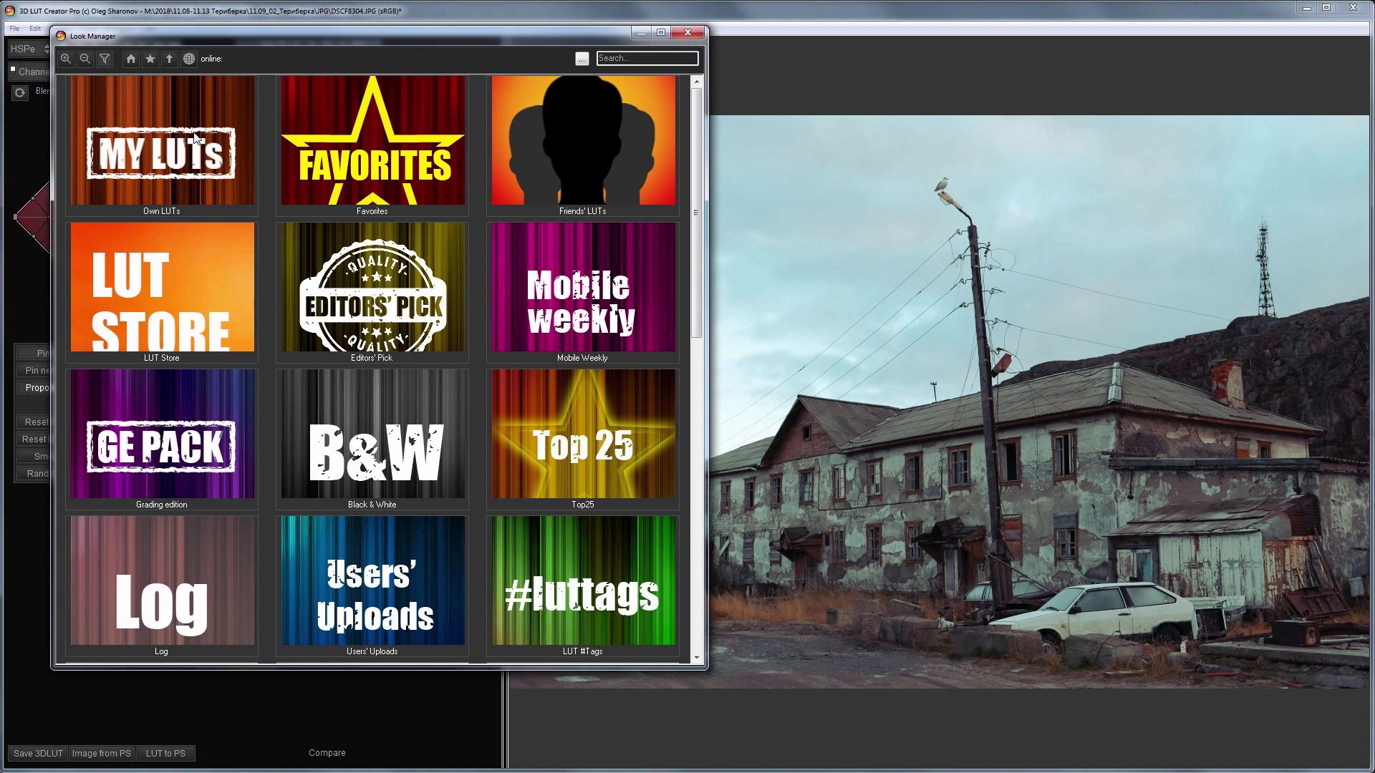
click(169, 265)
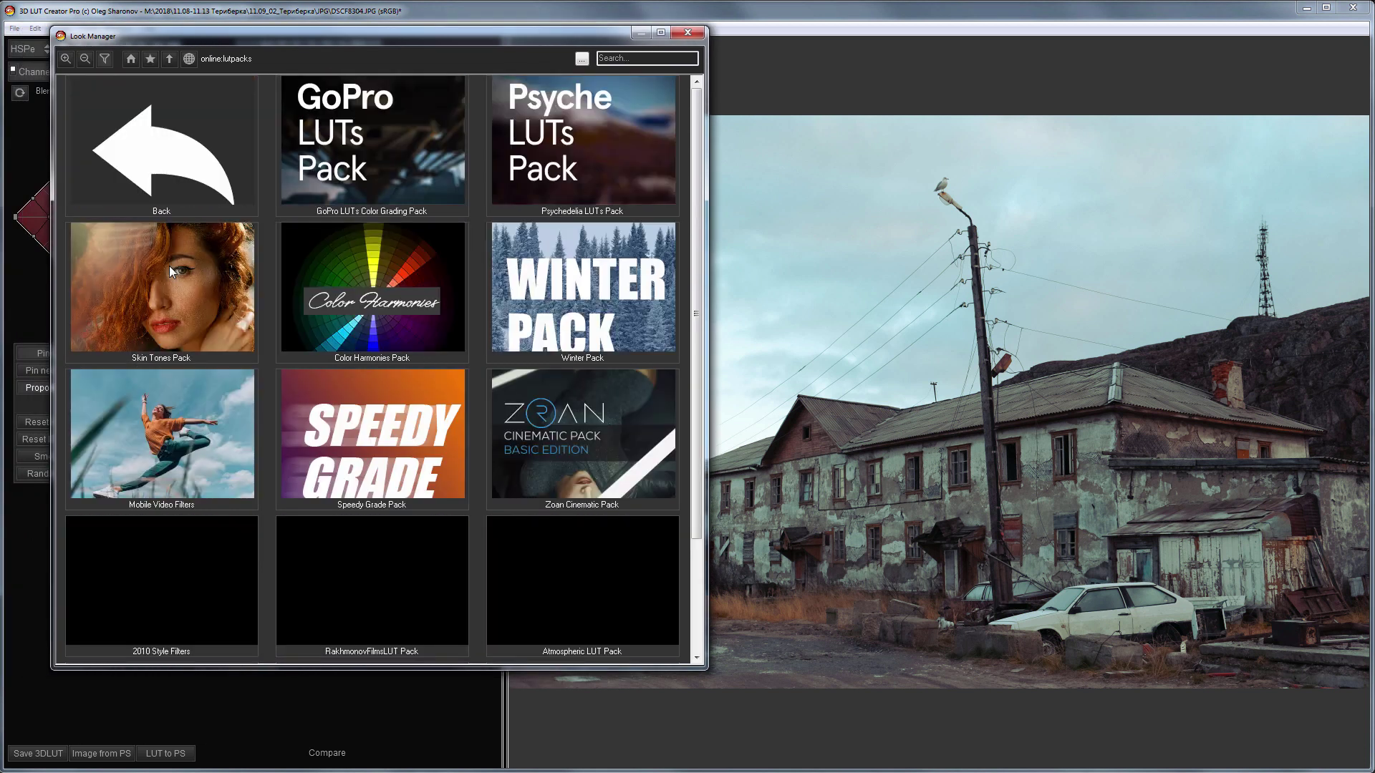
click(339, 408)
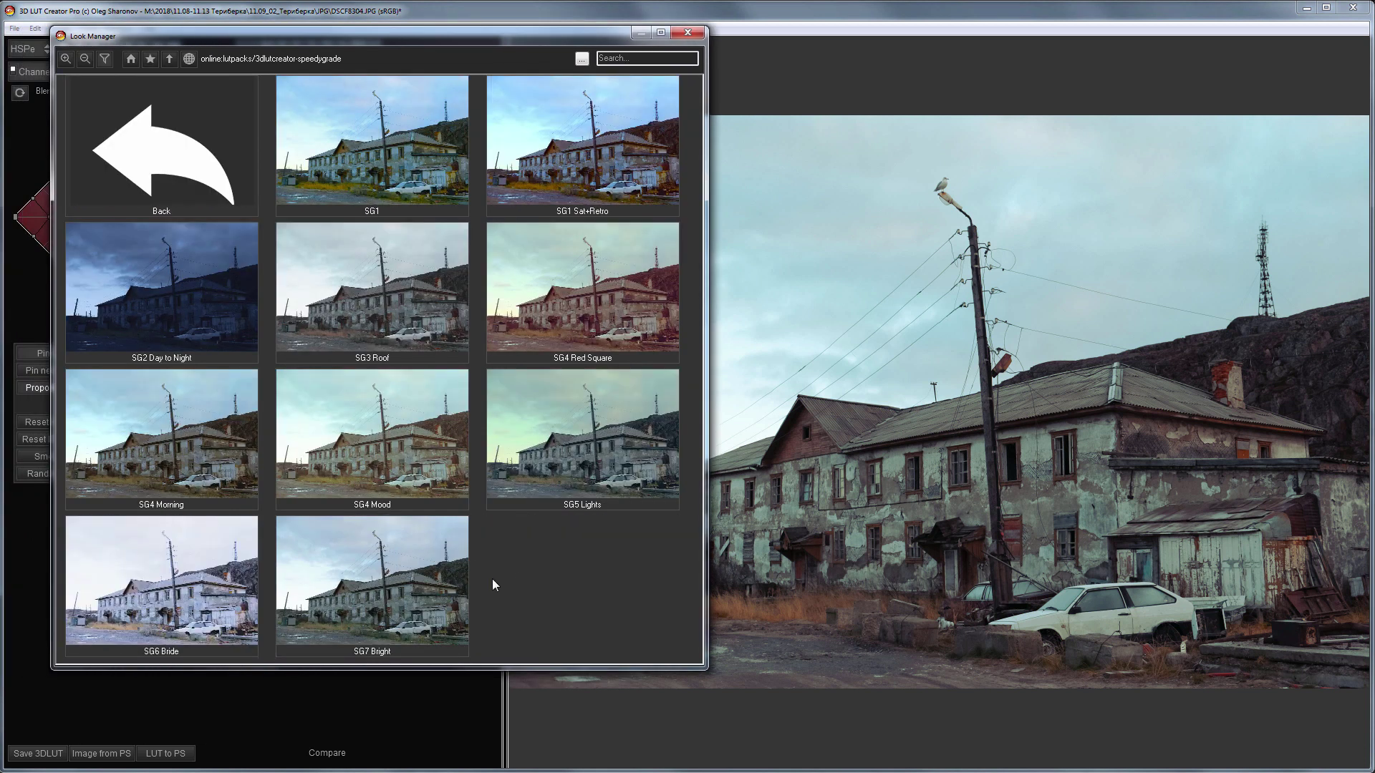
click(436, 590)
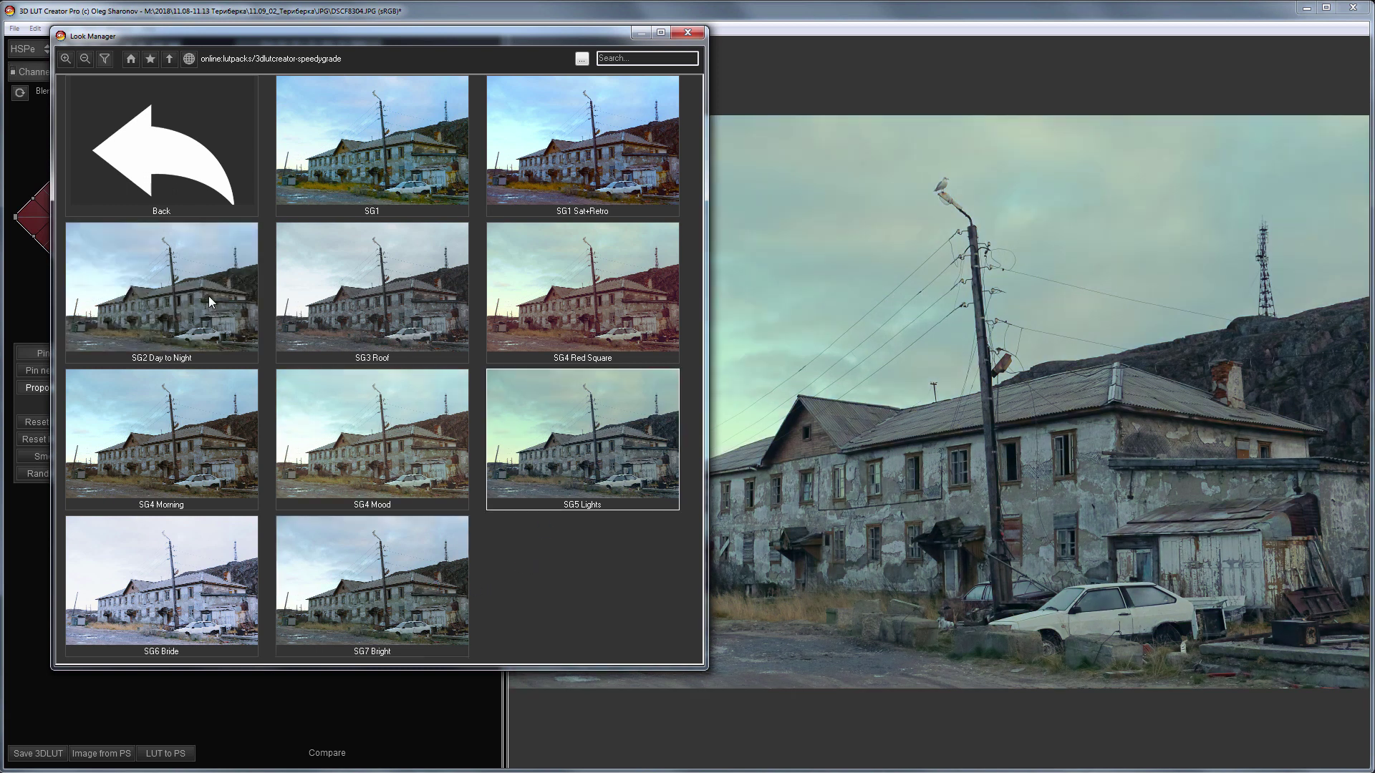
click(208, 295)
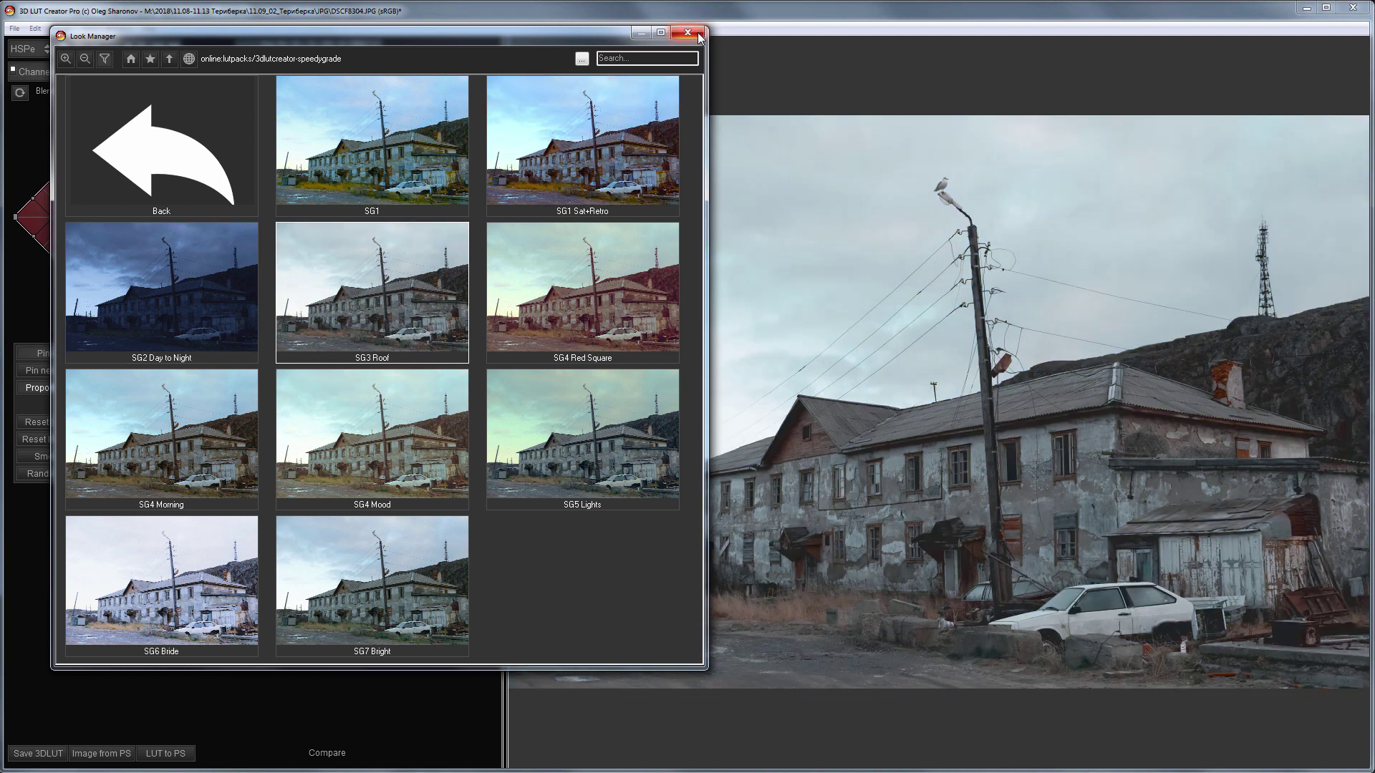
click(687, 32)
- Re-export the grade as a 3DLUT, overwriting Mood 1.cube
click(15, 28)
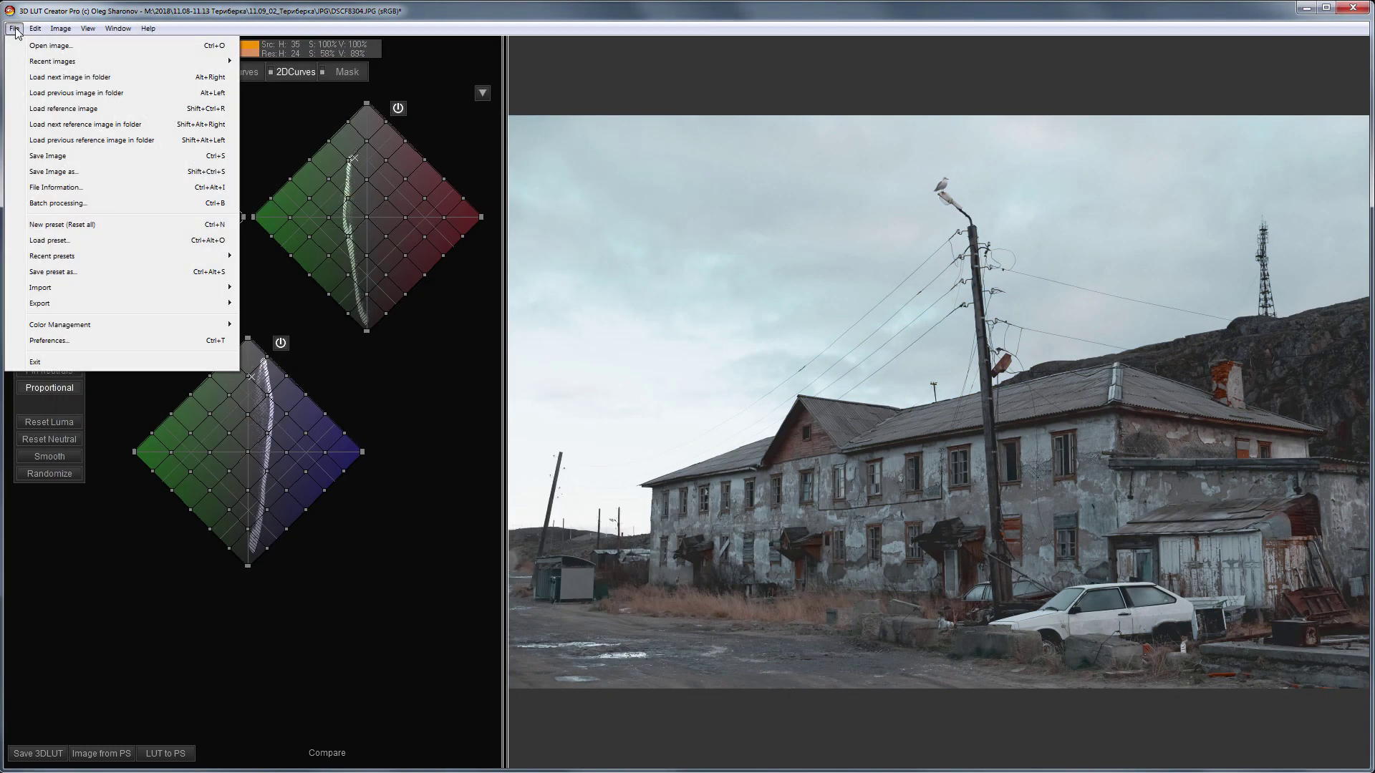
mouse_move(128, 304)
click(328, 303)
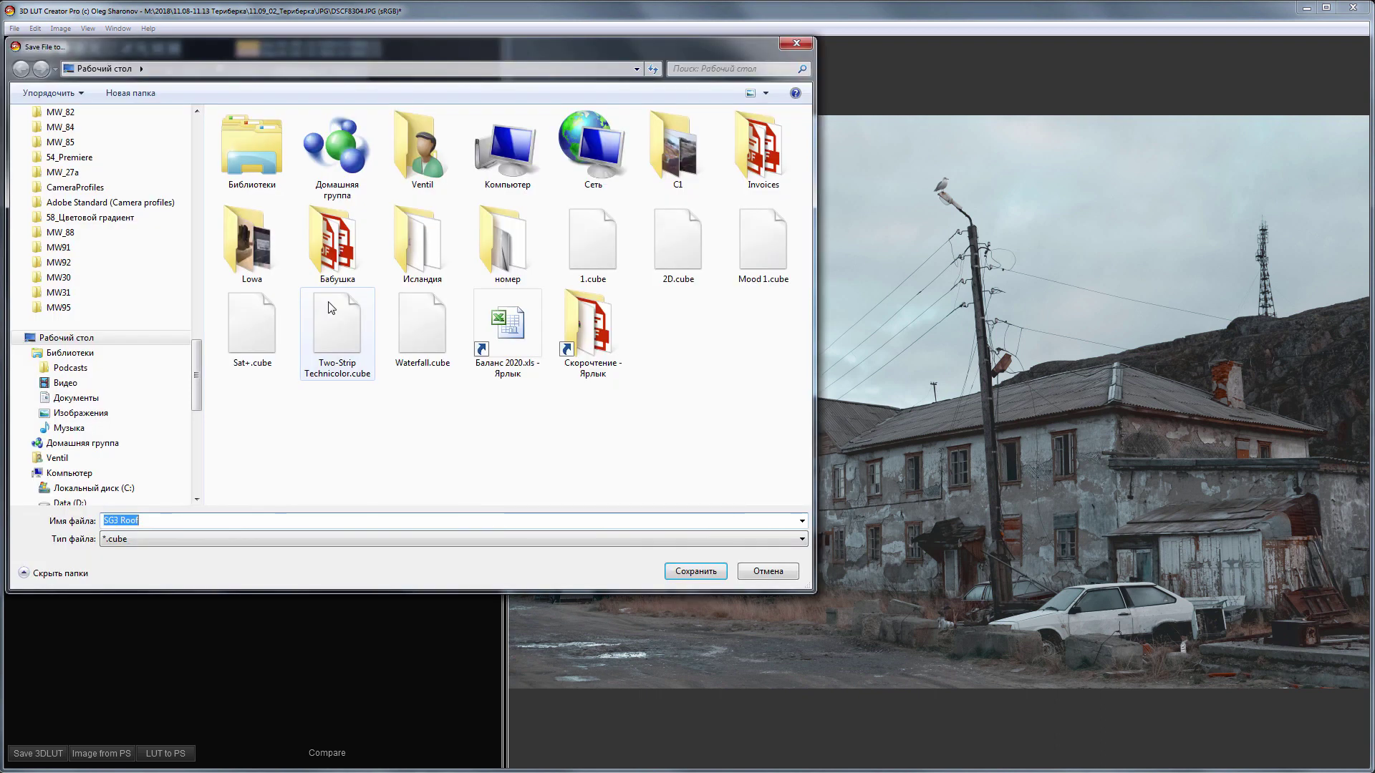
click(764, 243)
click(172, 528)
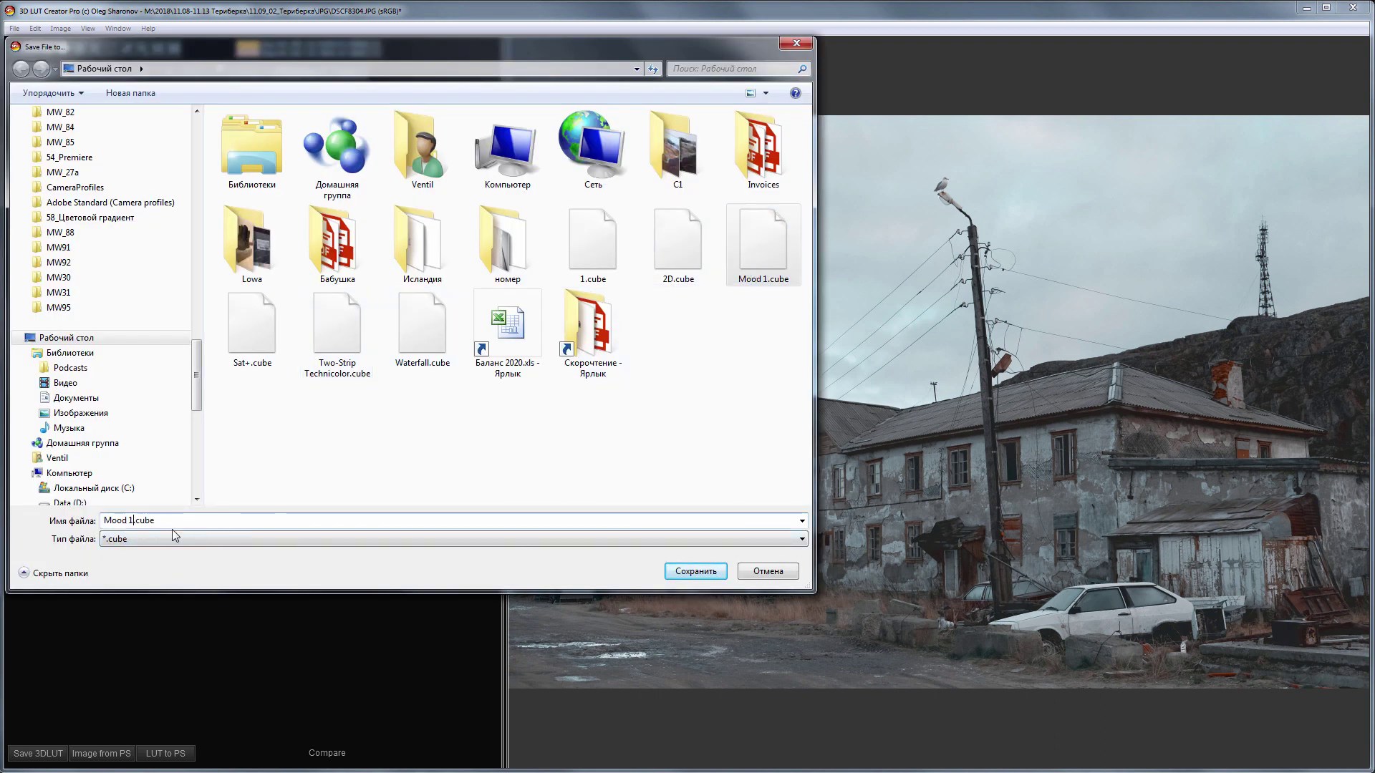
key(Return)
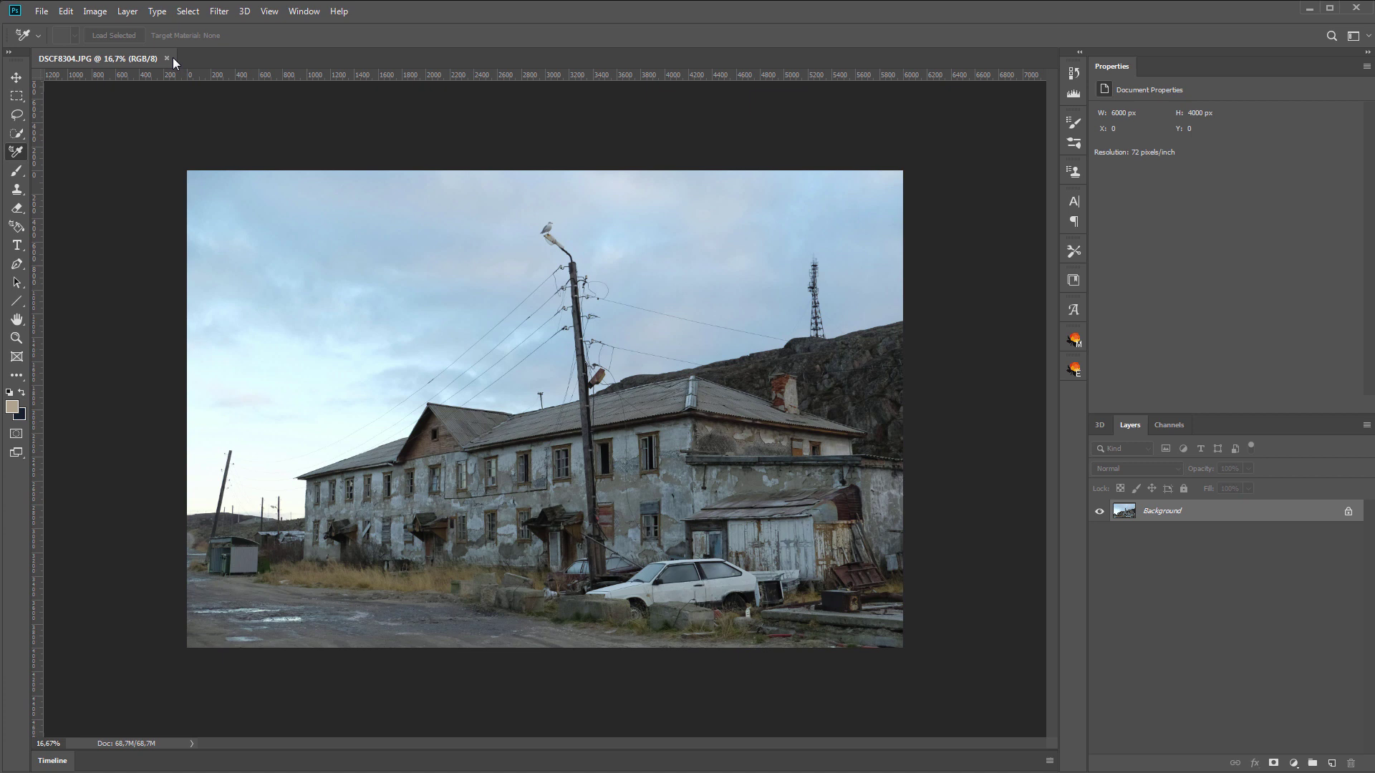
- Open the building photo DSCF8304.JPG in Filter > Camera Raw Filter
click(221, 13)
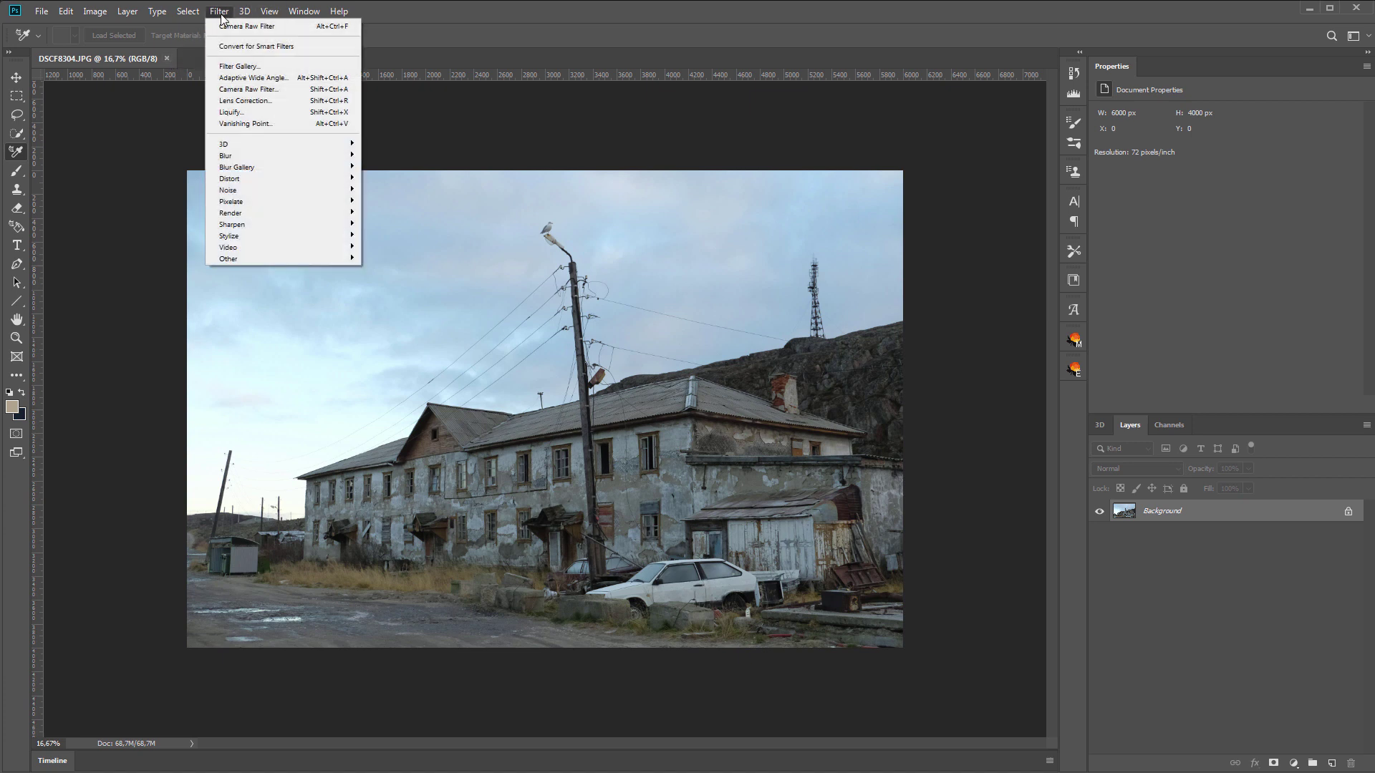
click(305, 91)
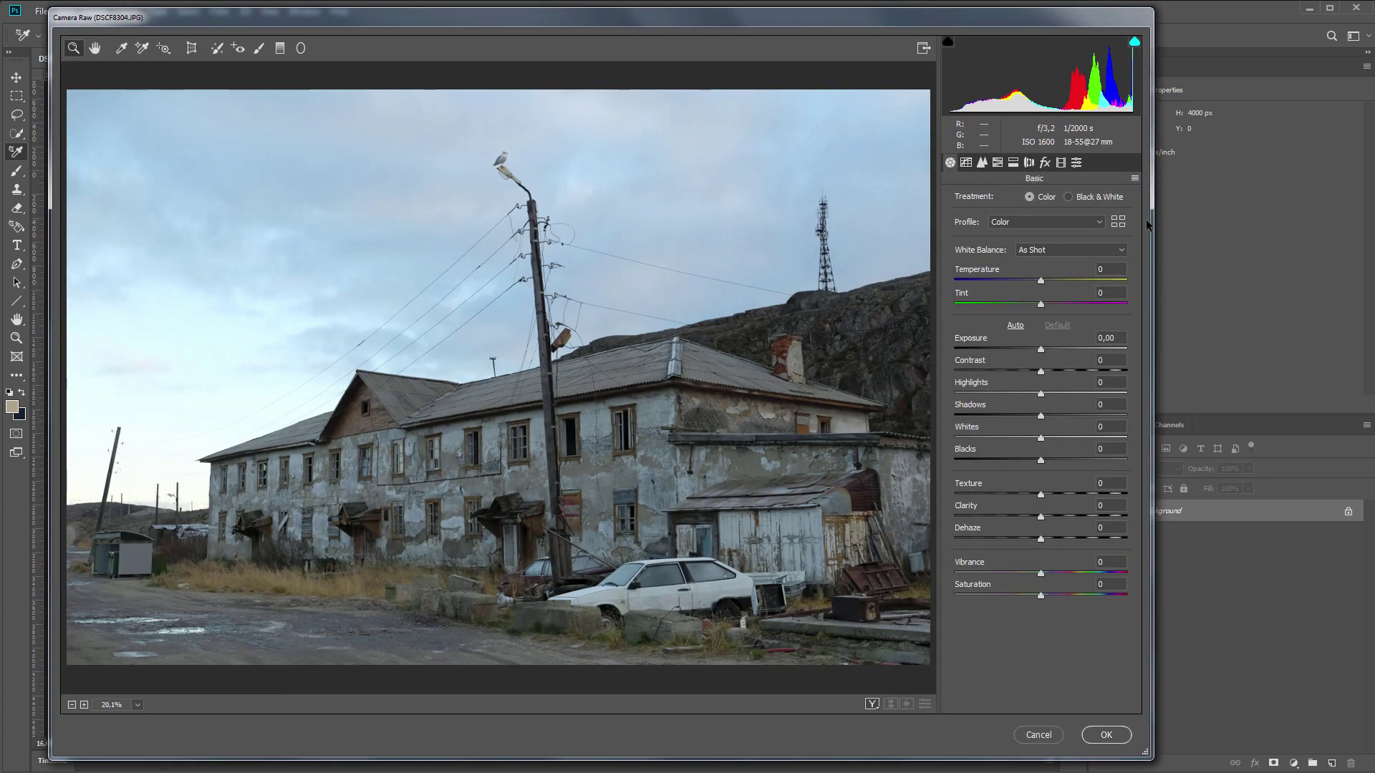
- Create a Camera Raw profile named Mood 1 using the Mood 1.cube colour lookup table
click(1076, 163)
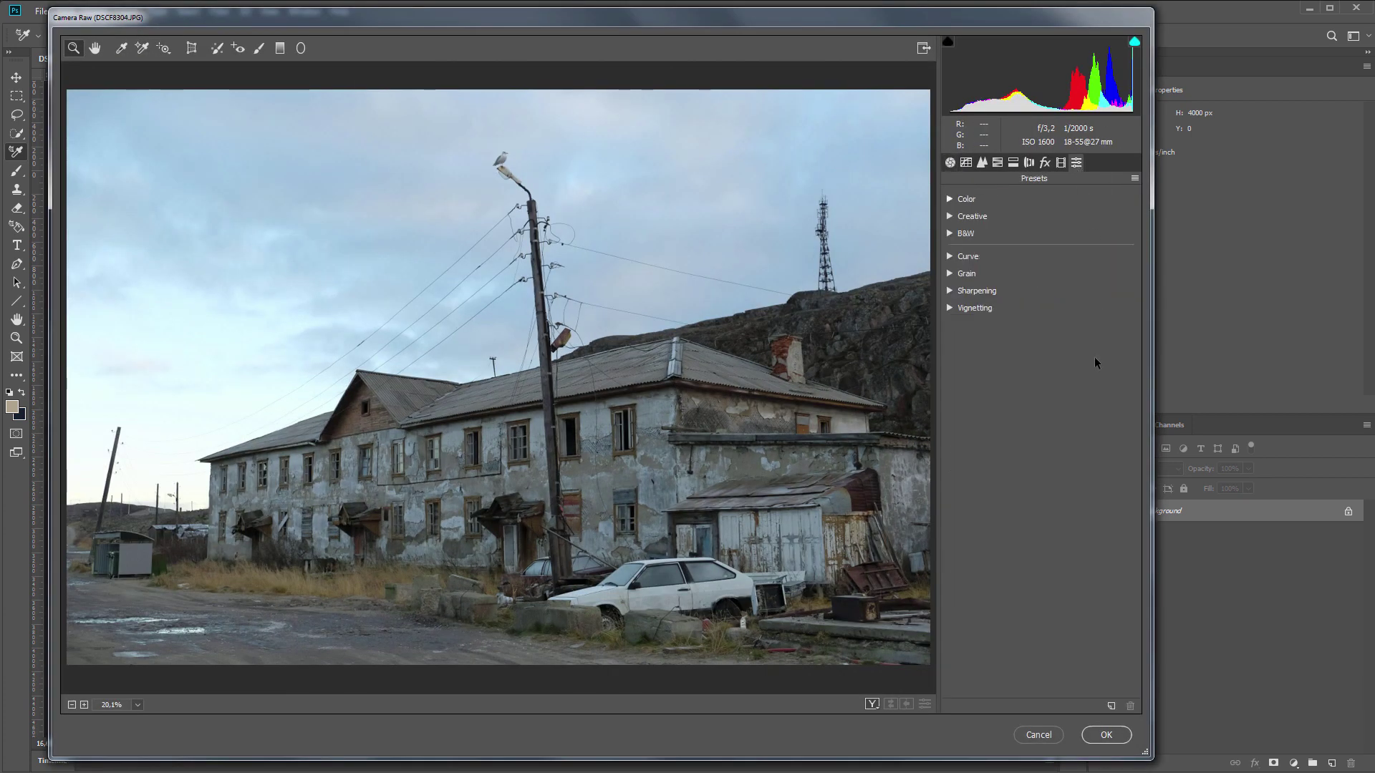
alt+click(1111, 706)
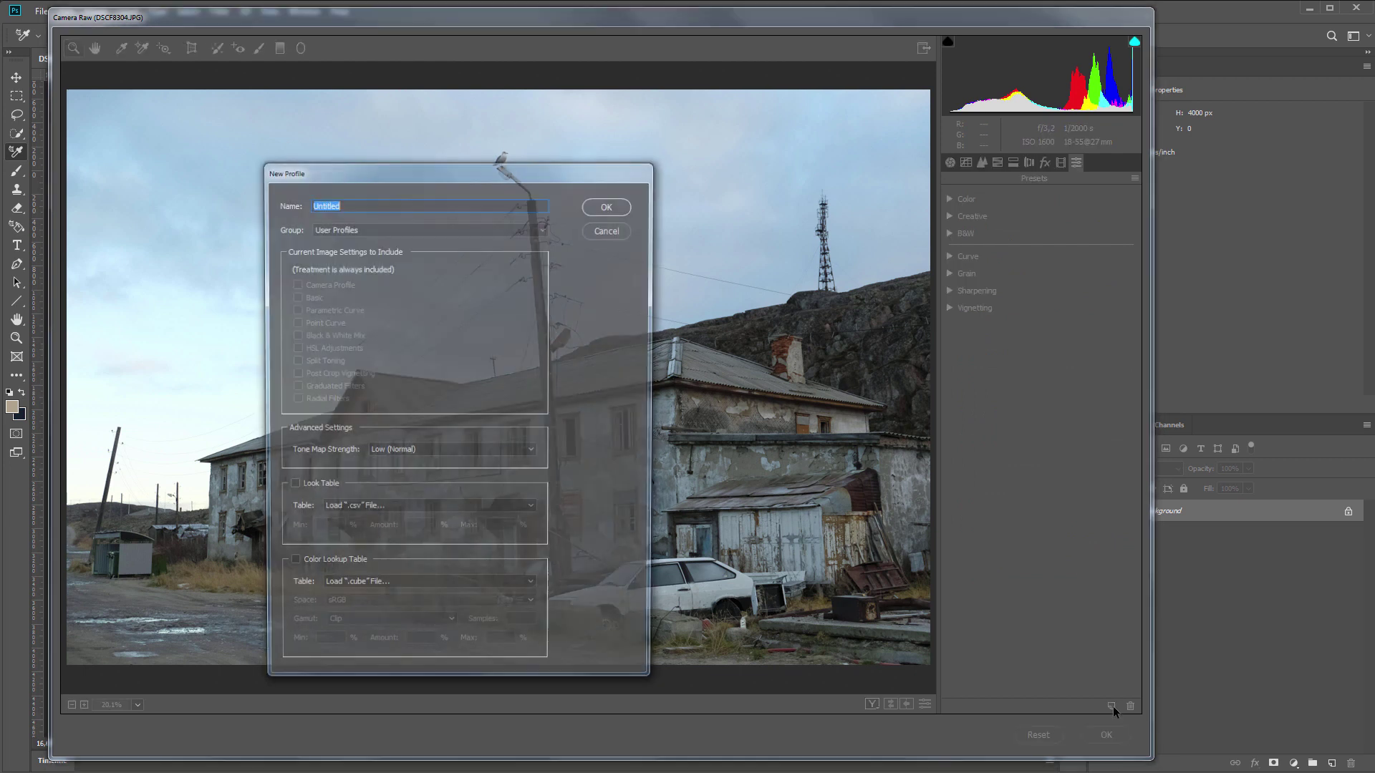
text(M)
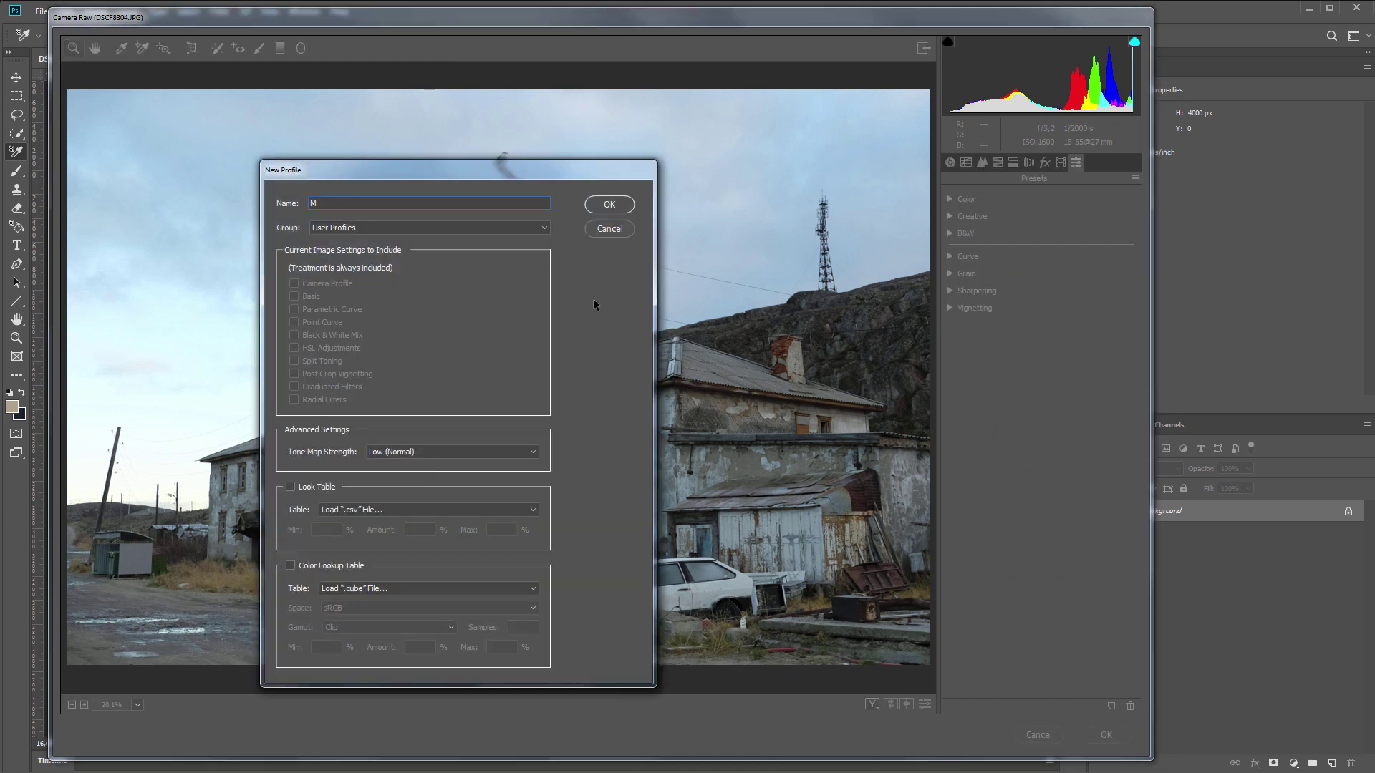
text(ood 1)
click(311, 567)
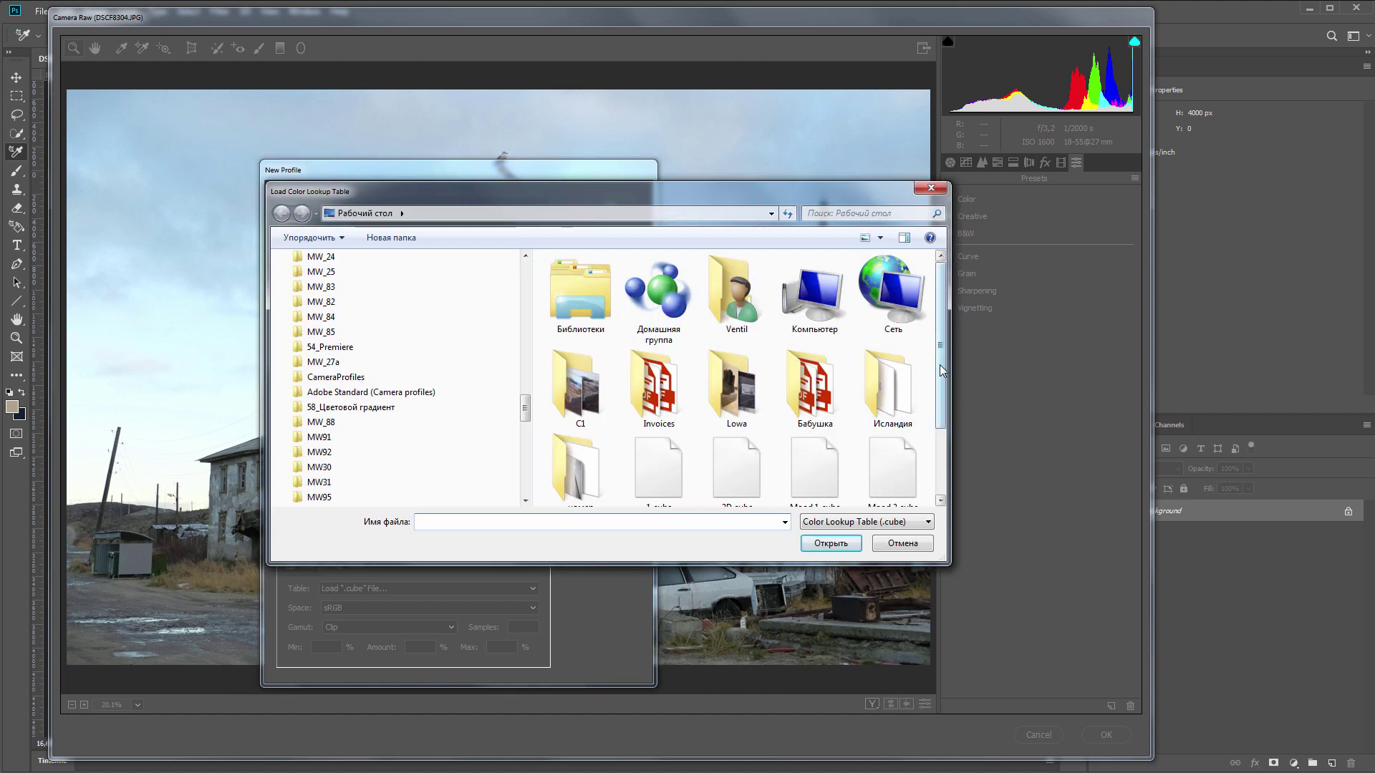
scroll(938, 437, down, 2)
double_click(824, 376)
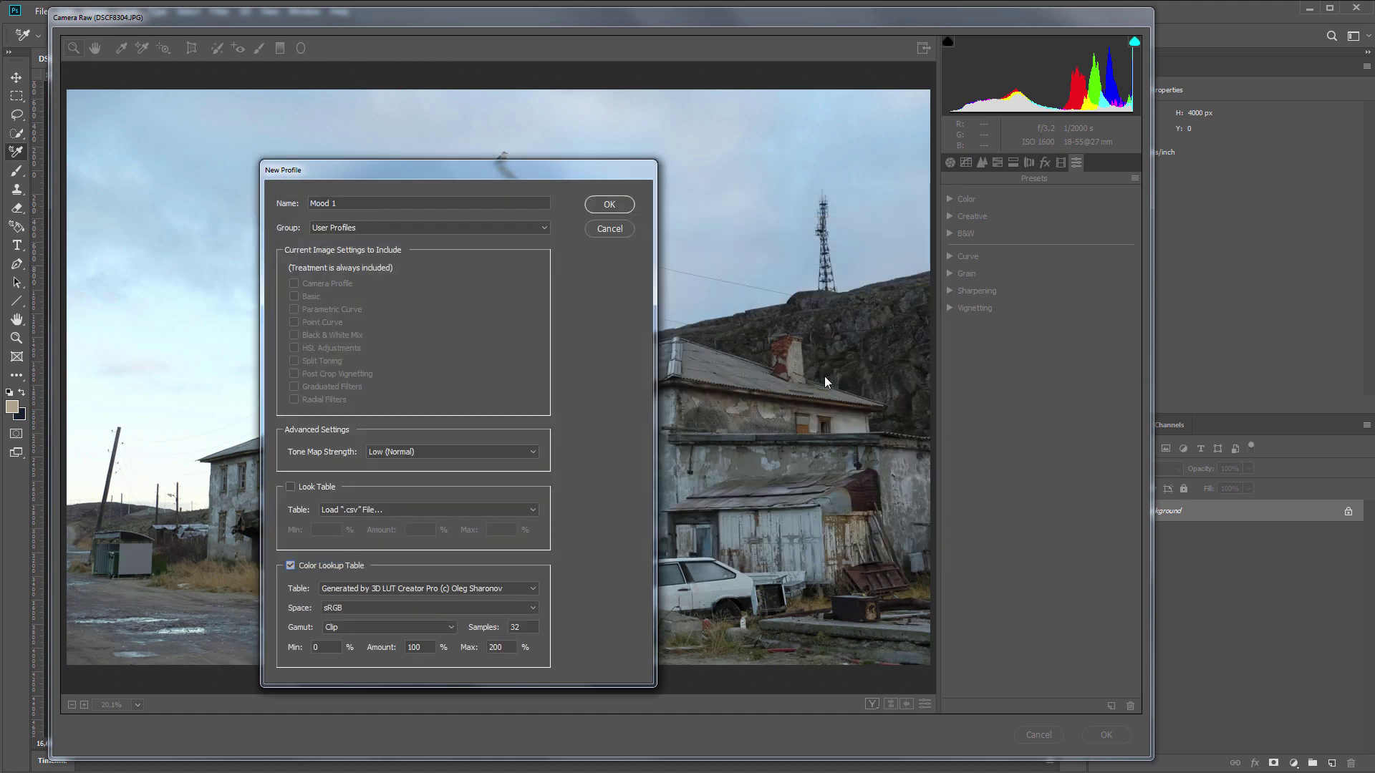
click(604, 203)
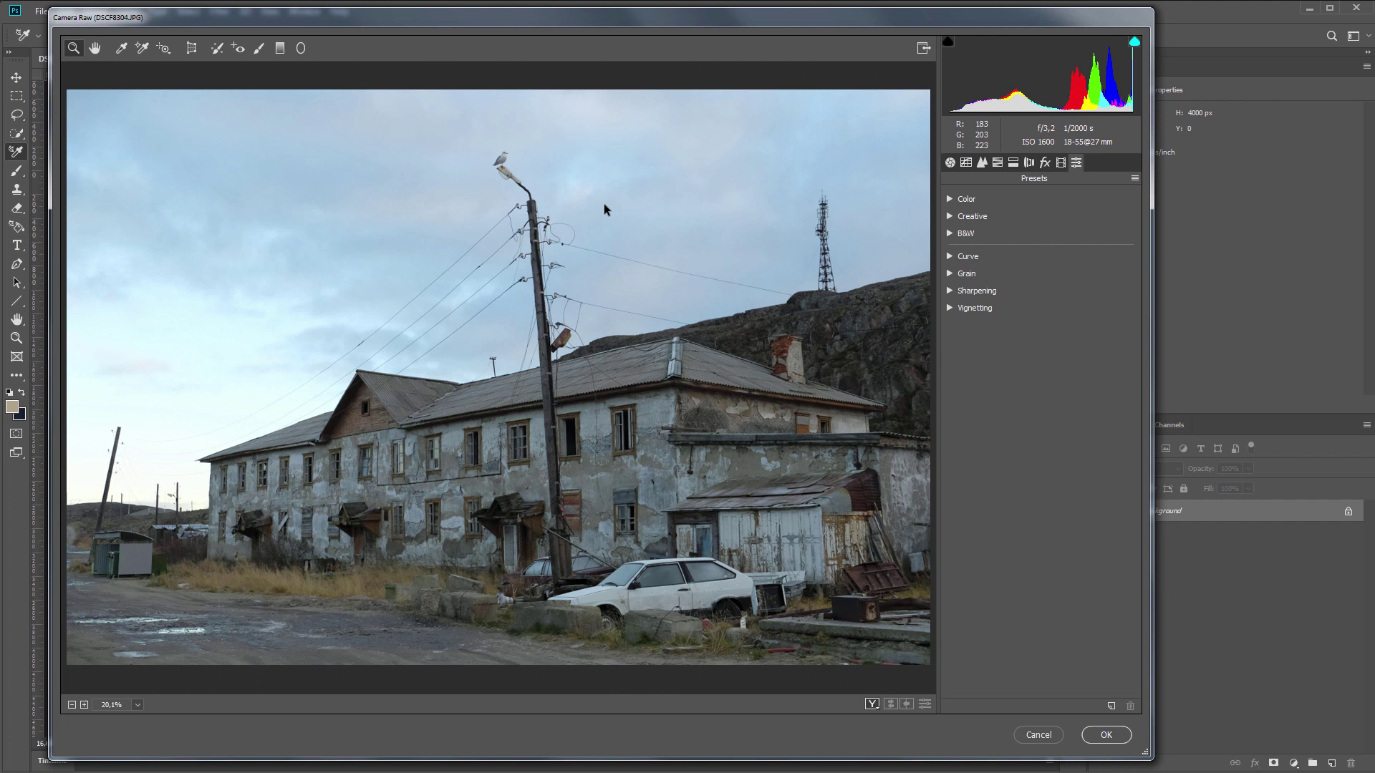
- Save a Mood 2 profile from Mood 2.cube, apply the Camera Raw filter, and hide the left panels
alt+click(1110, 706)
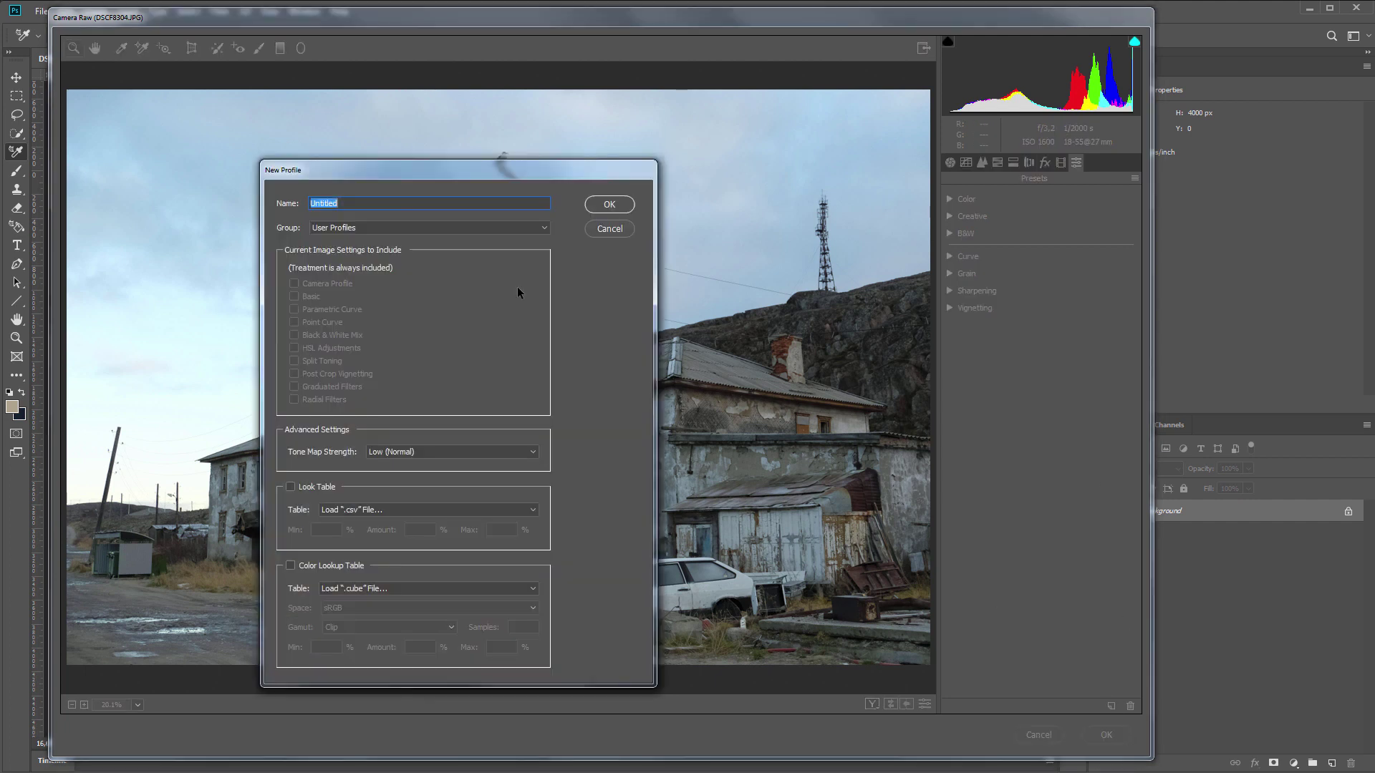
text(Mood 2)
click(326, 564)
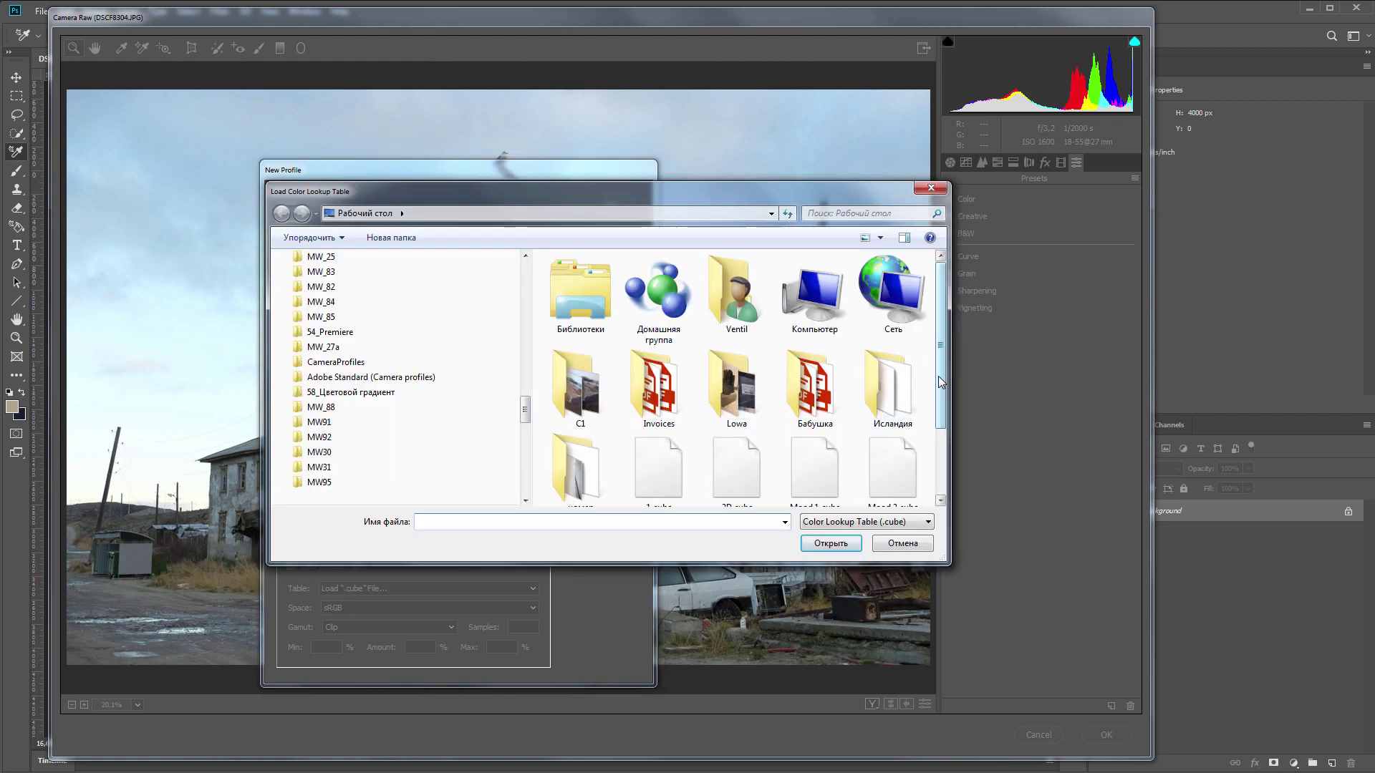
scroll(941, 382, down, 2)
double_click(892, 399)
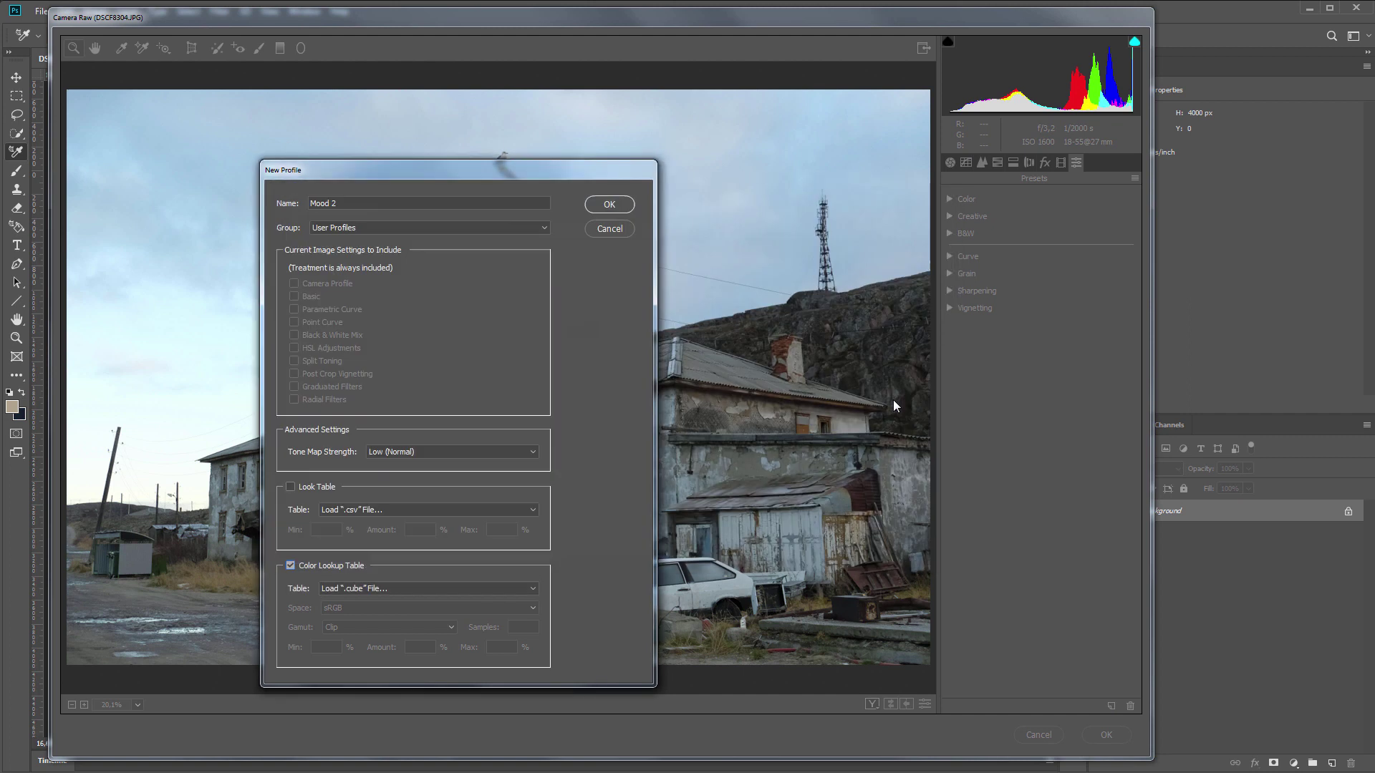
click(622, 204)
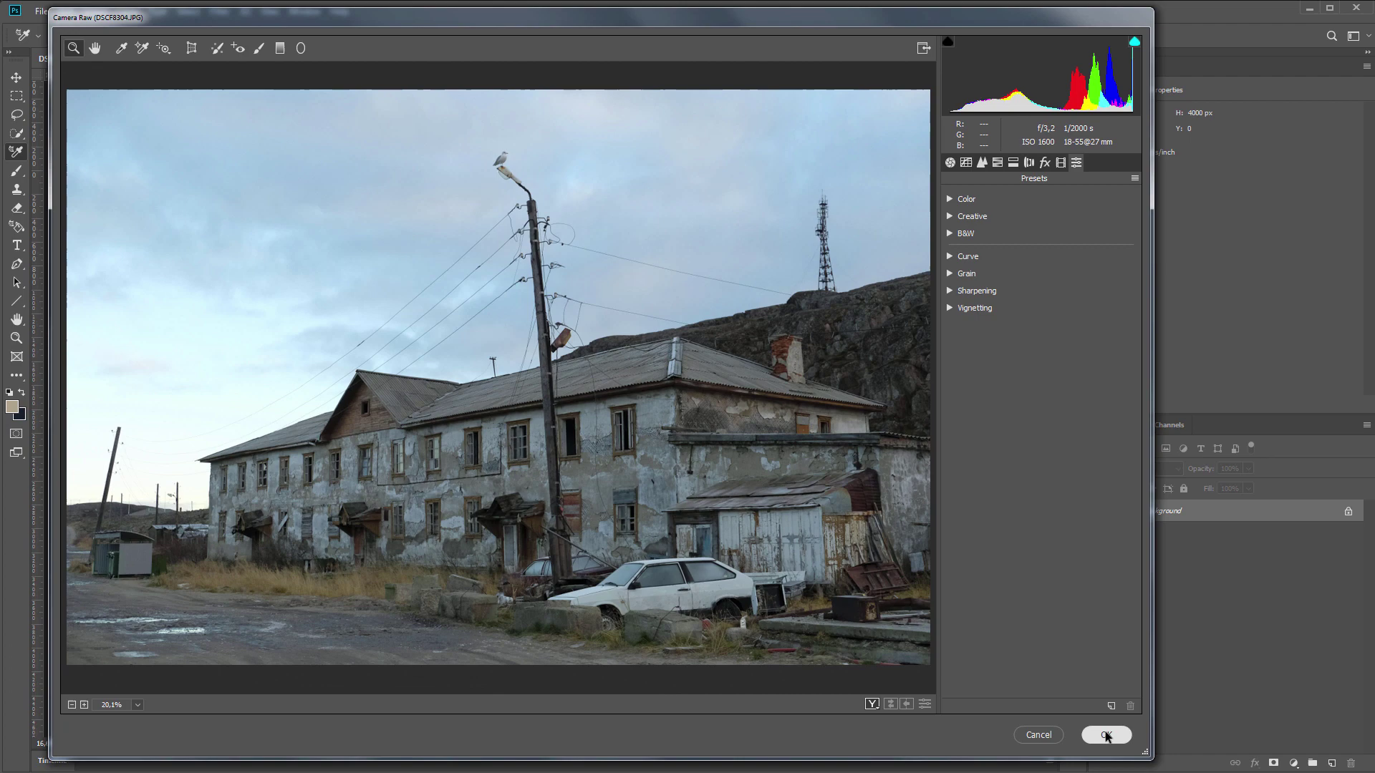
click(1106, 736)
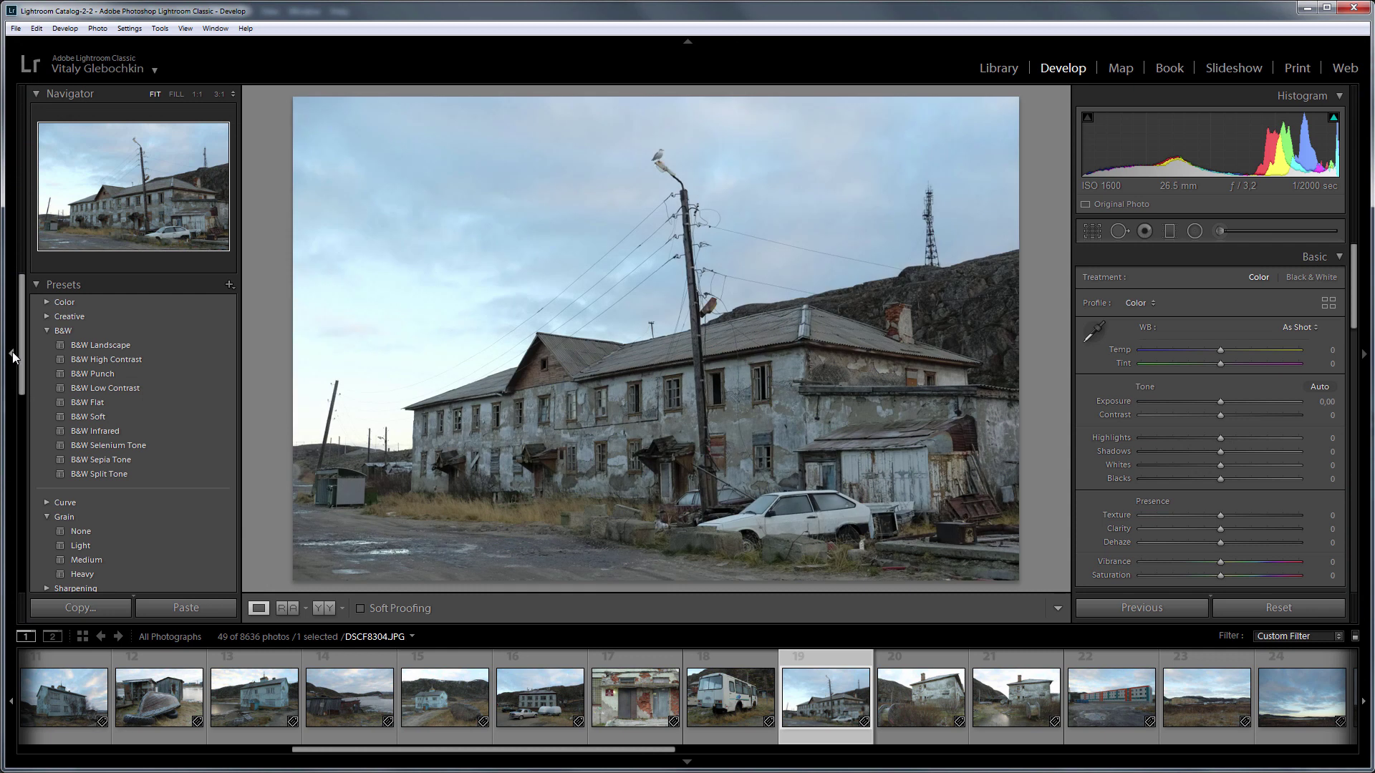
click(12, 353)
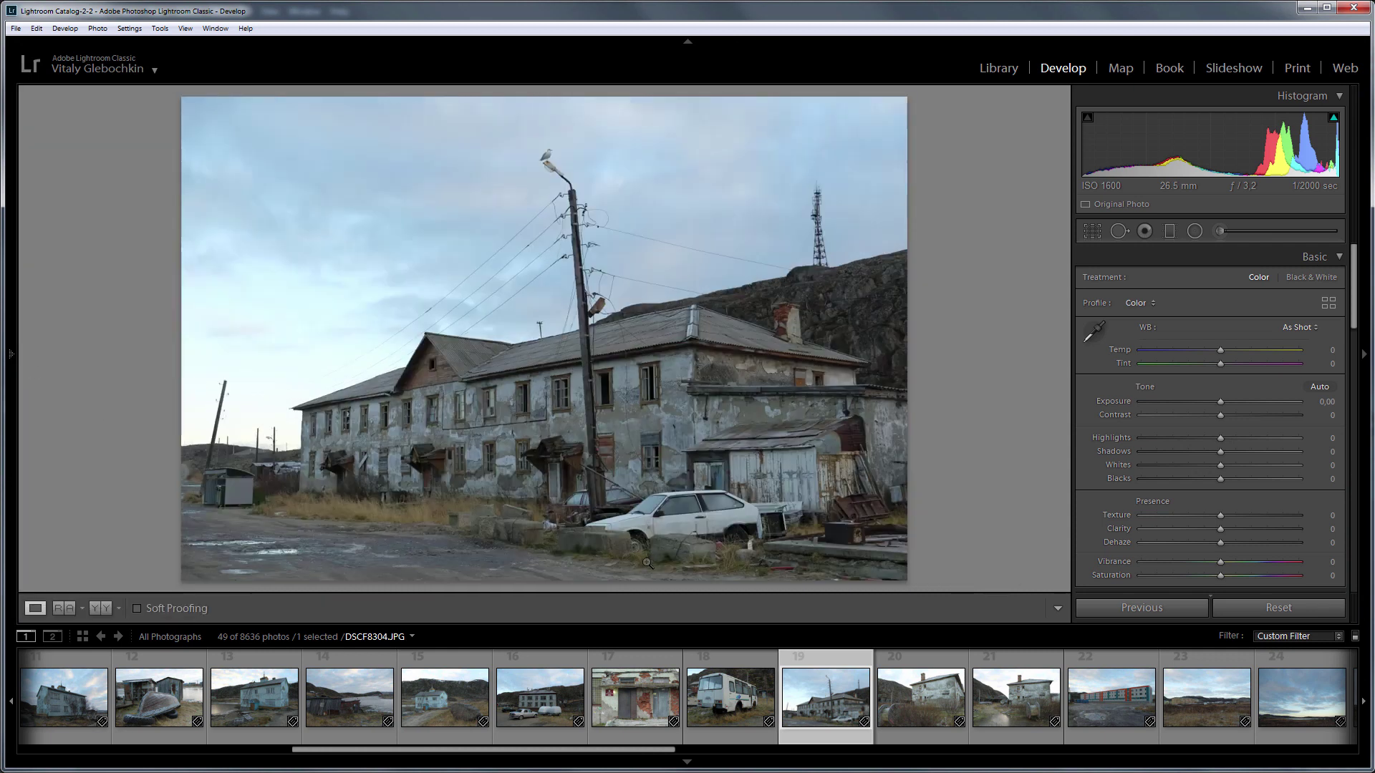
- Apply the Mood 1 profile at amount 59 to the building photo and warm Temp to +10
click(1330, 303)
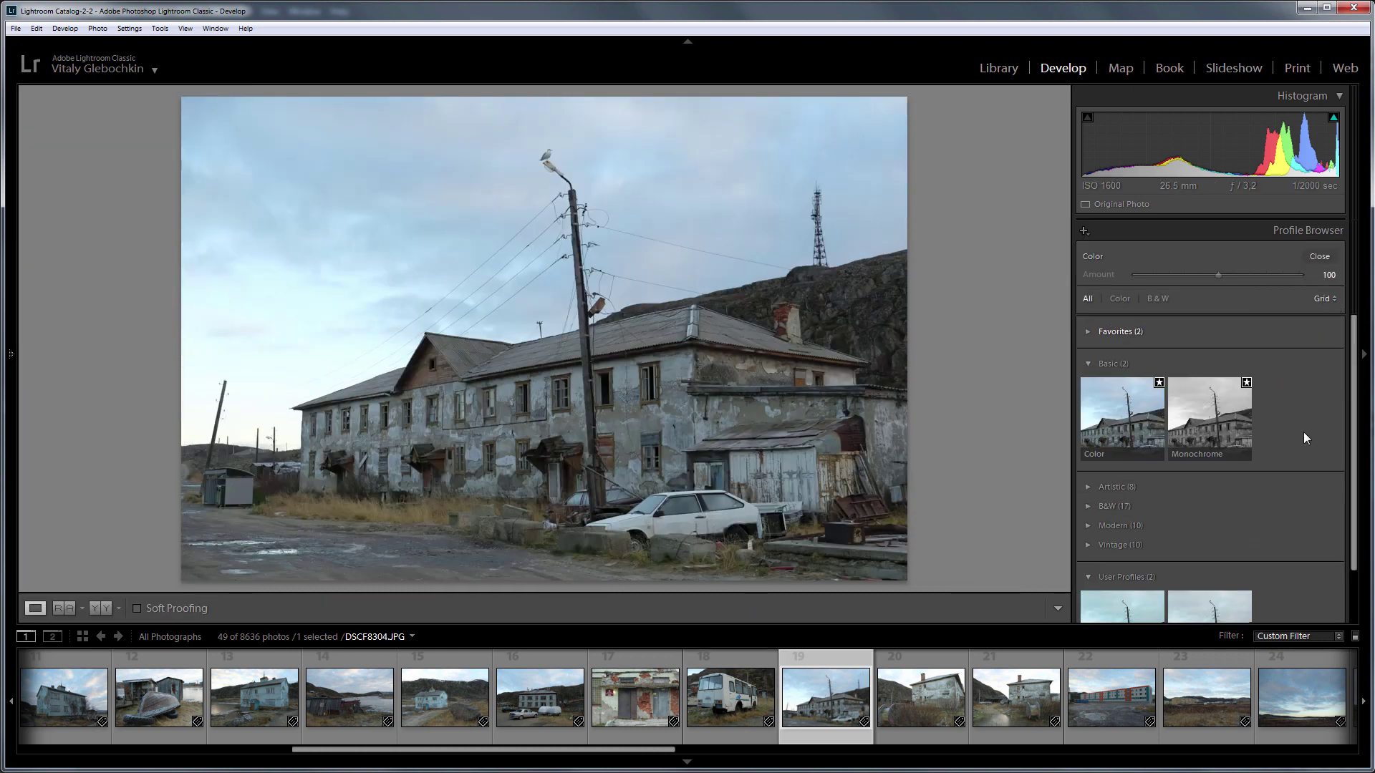
scroll(1304, 433, down, 2)
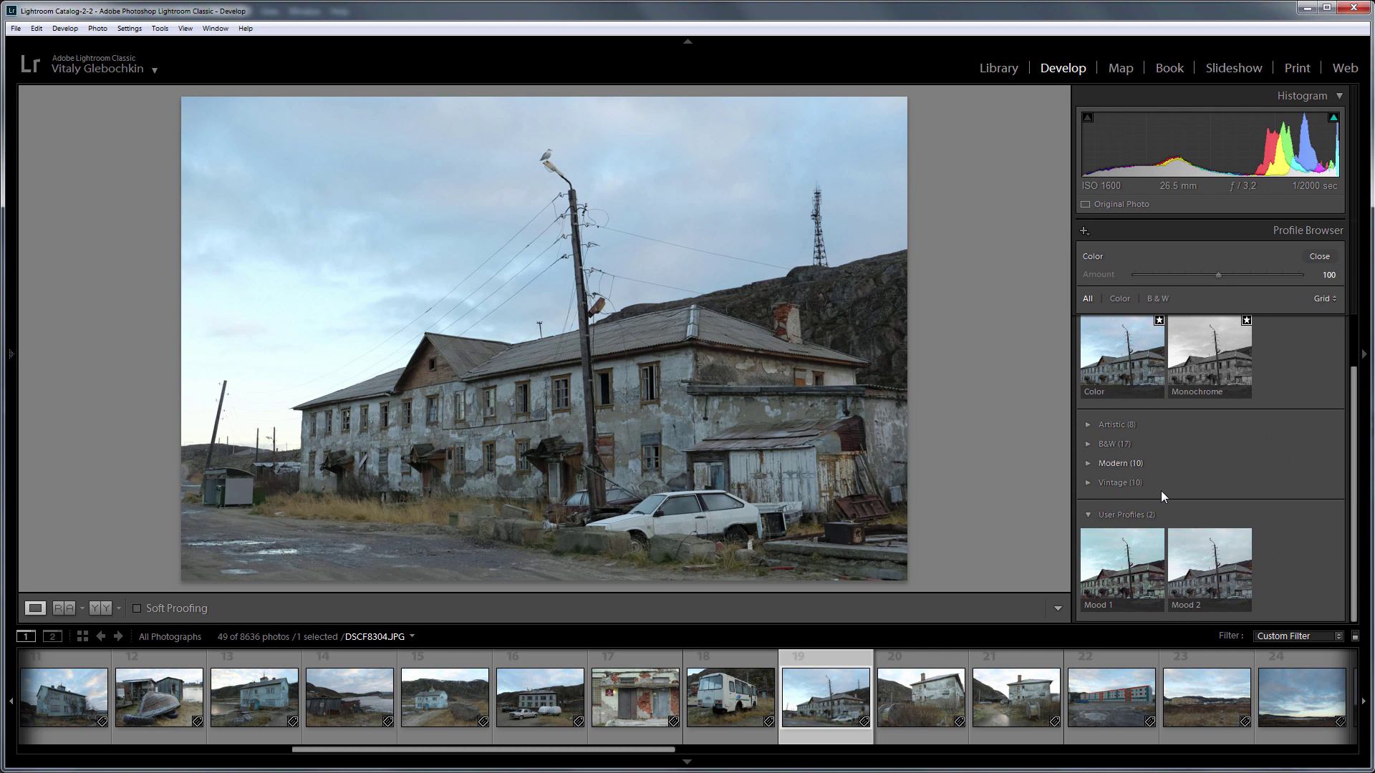
click(1134, 561)
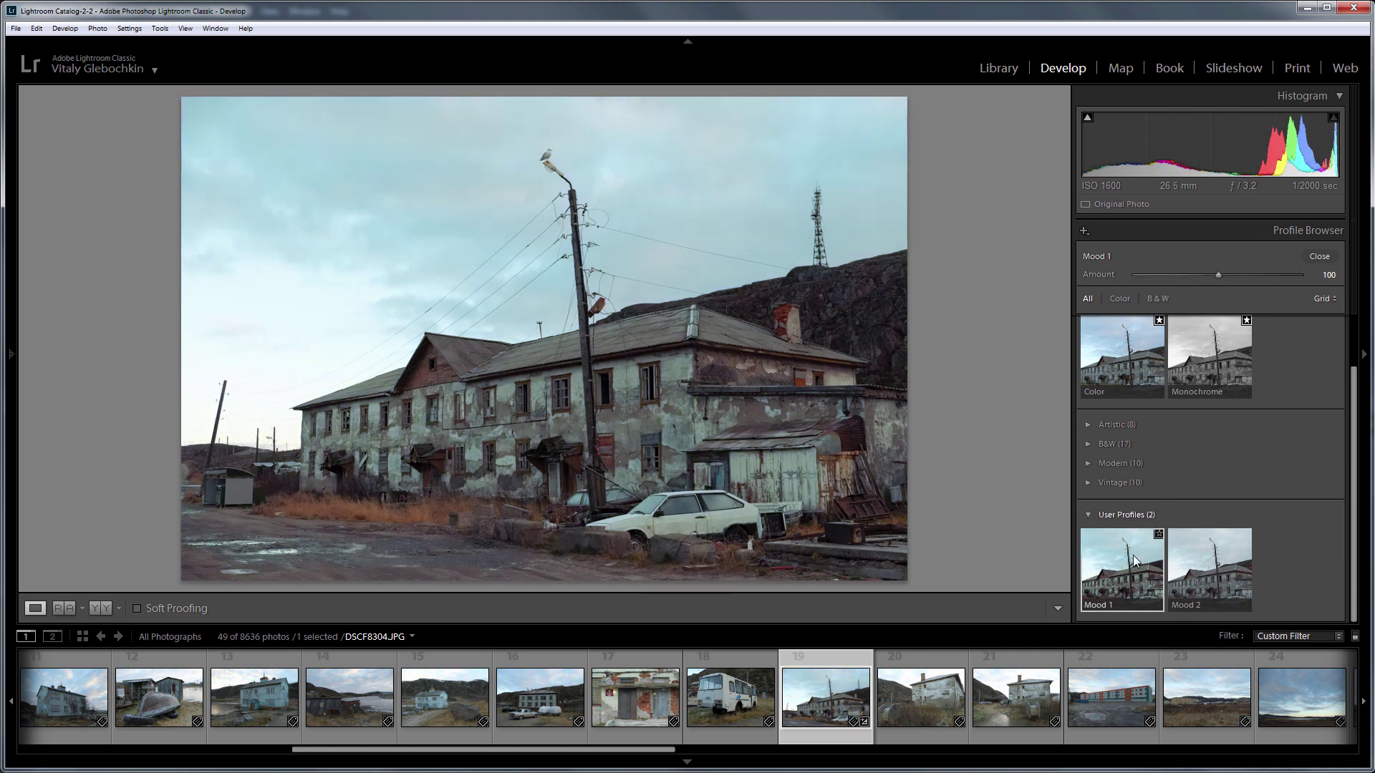
click(1208, 564)
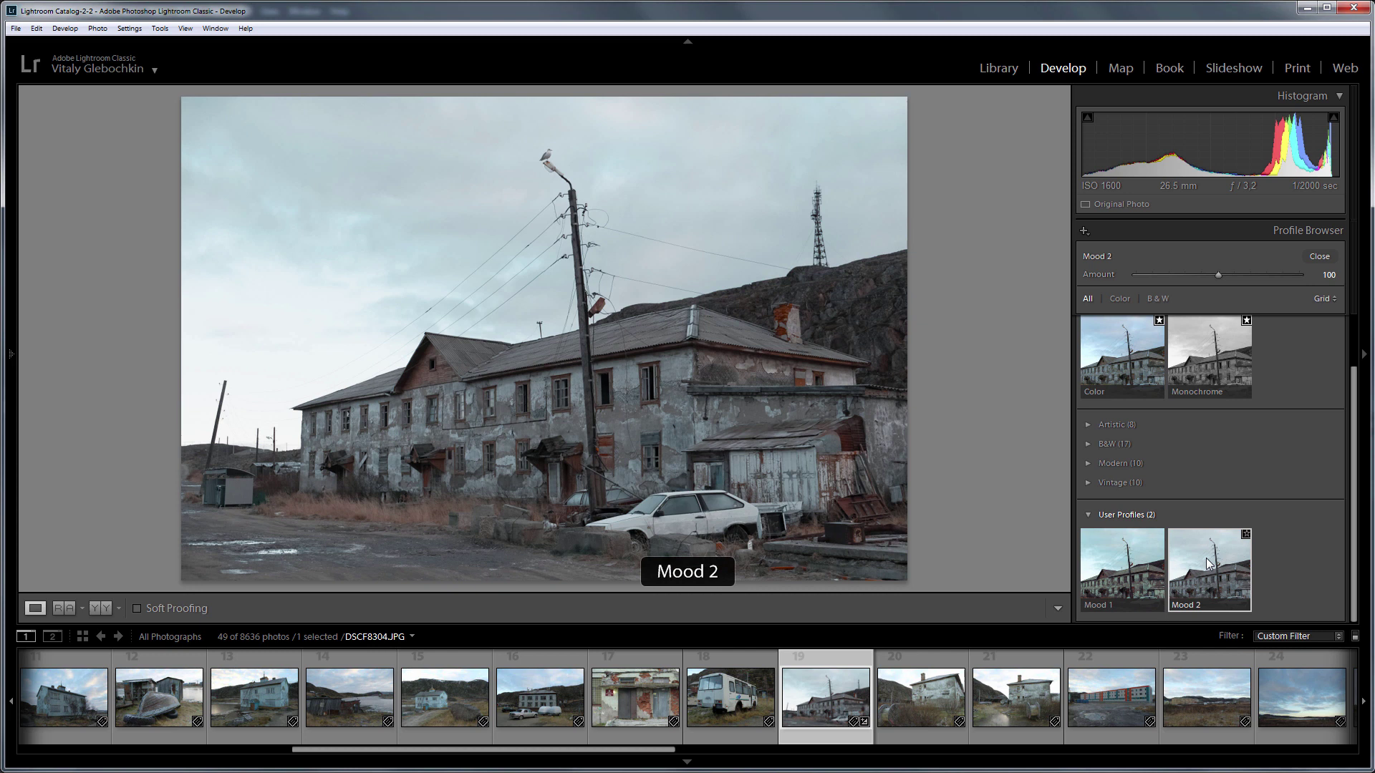
click(1126, 573)
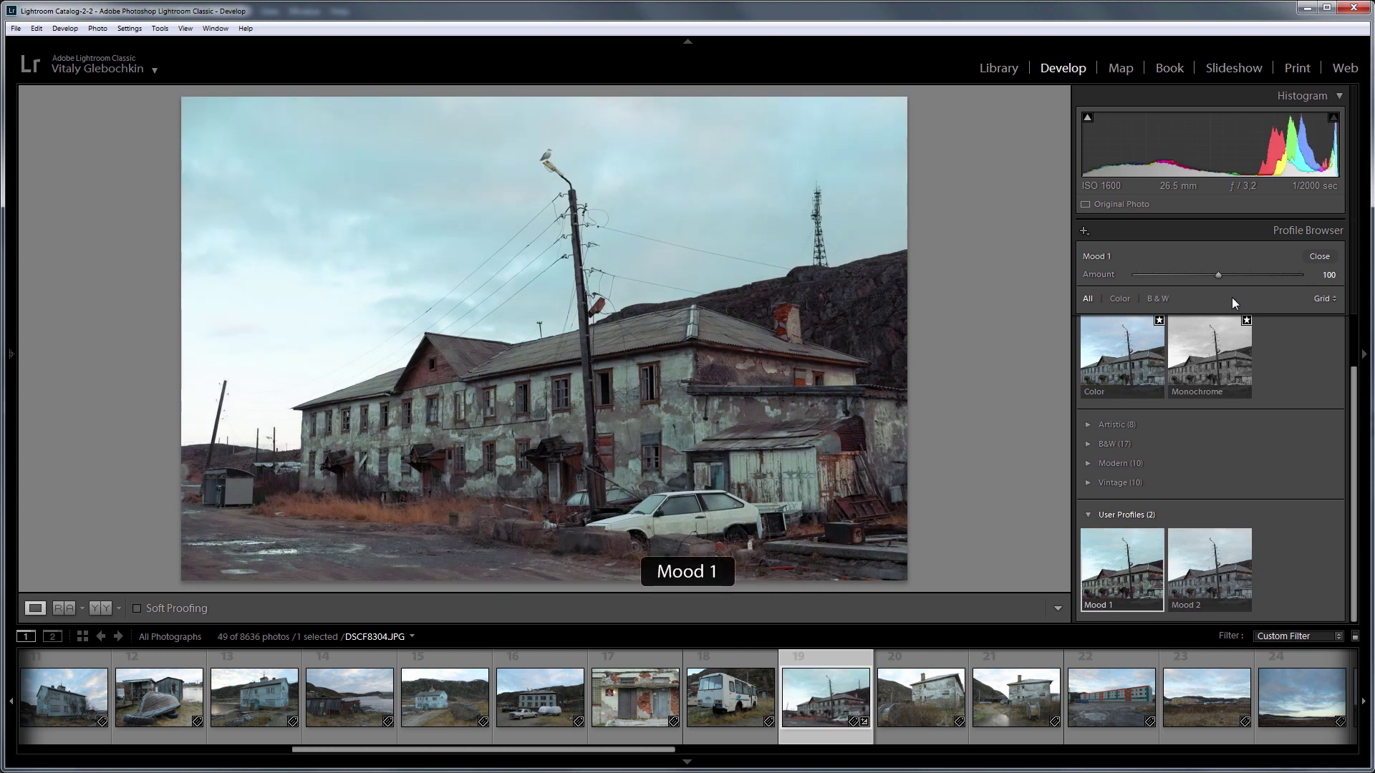
drag(1220, 272, 1185, 278)
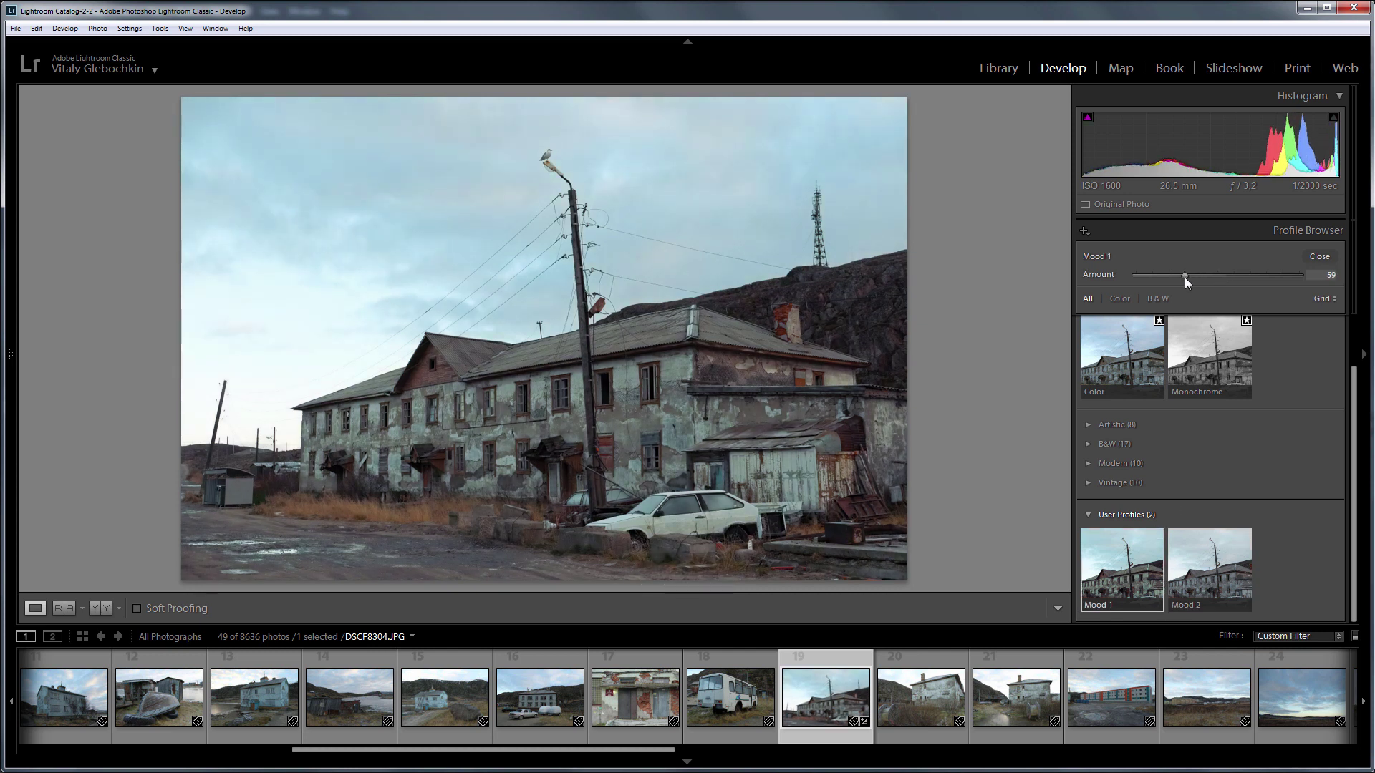
click(1326, 253)
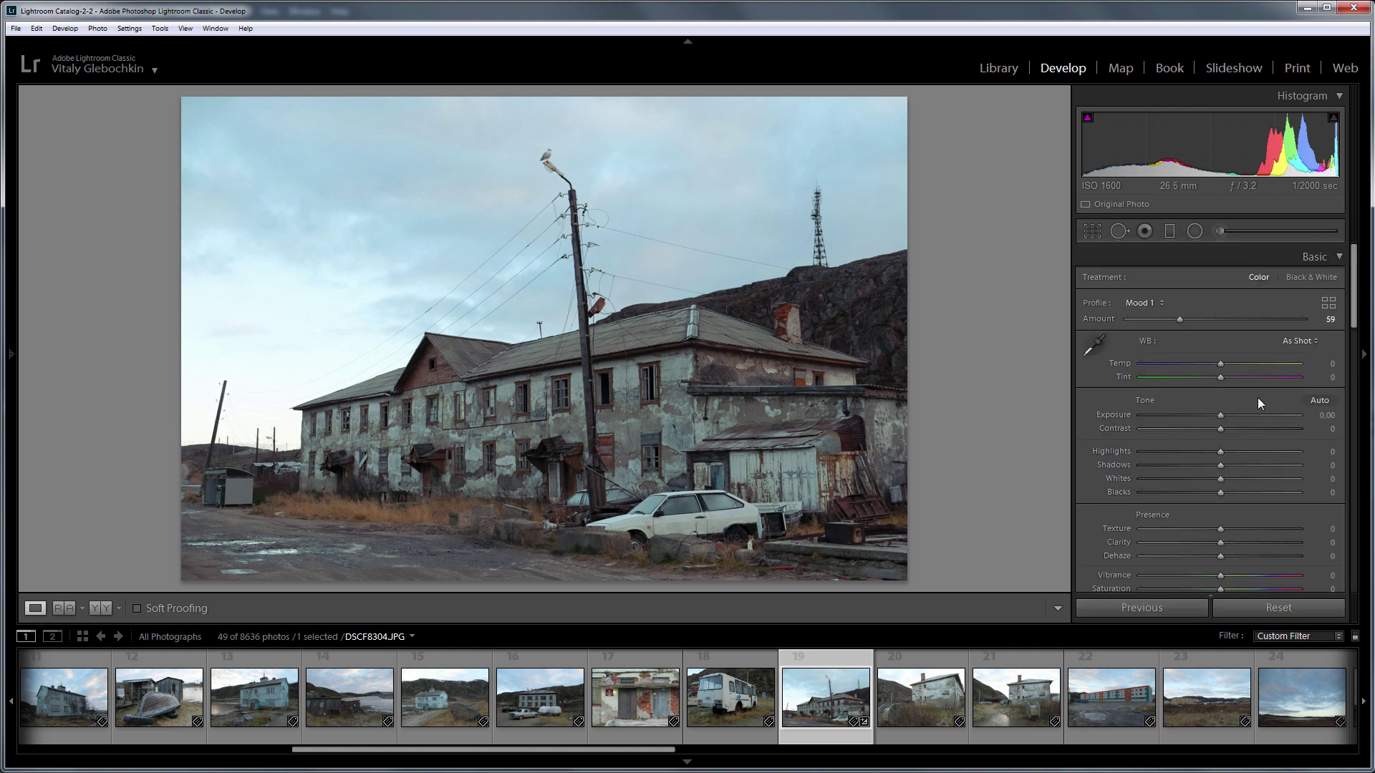
drag(1220, 363, 1226, 363)
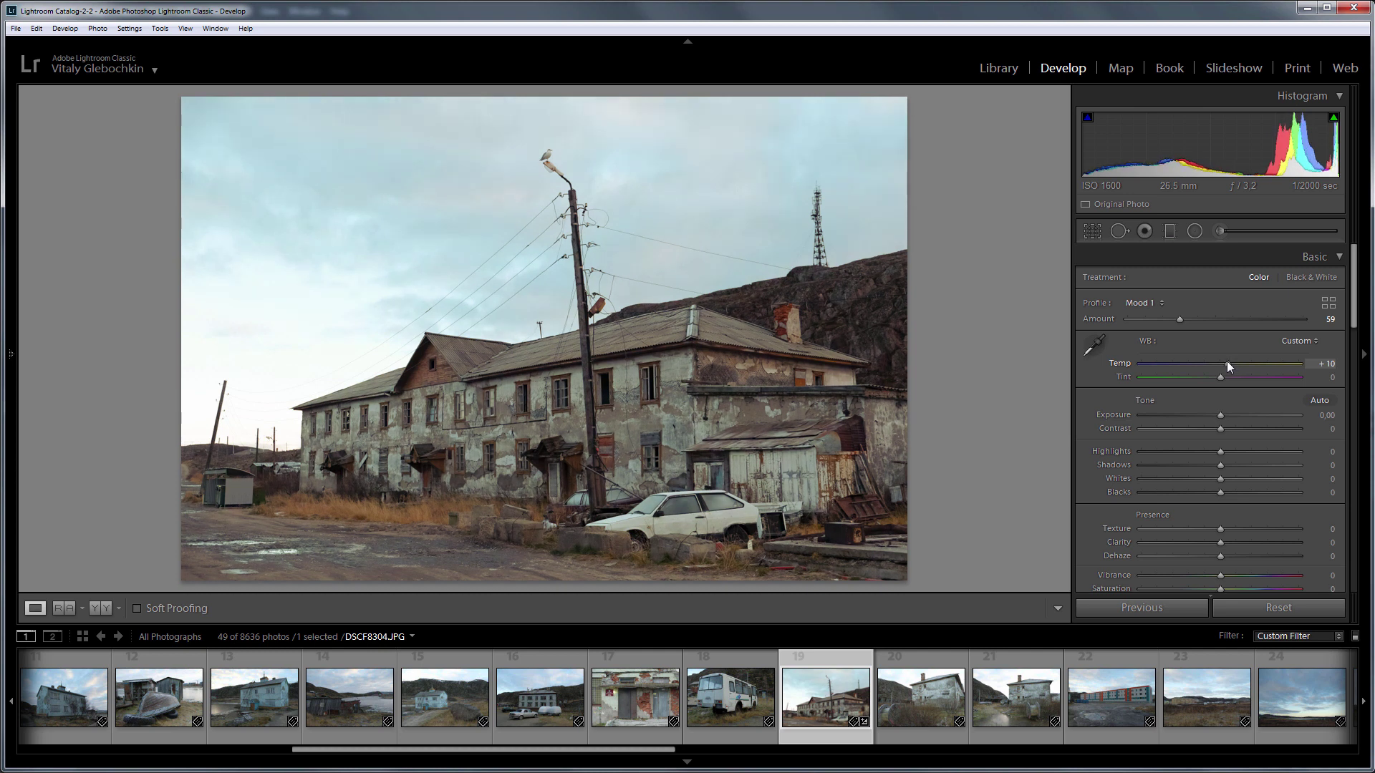
- Apply Mood 1 to the next two filmstrip photos
click(947, 706)
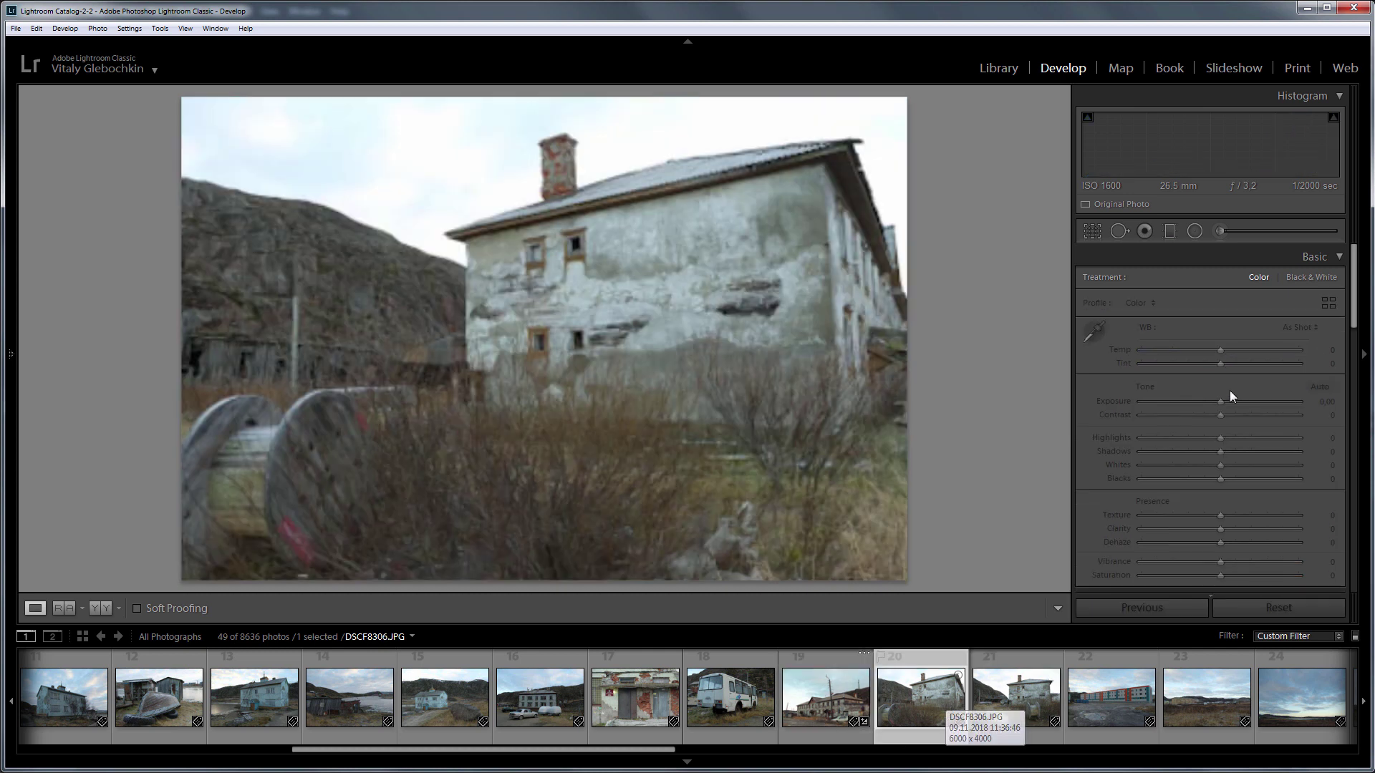
click(1328, 303)
click(1110, 583)
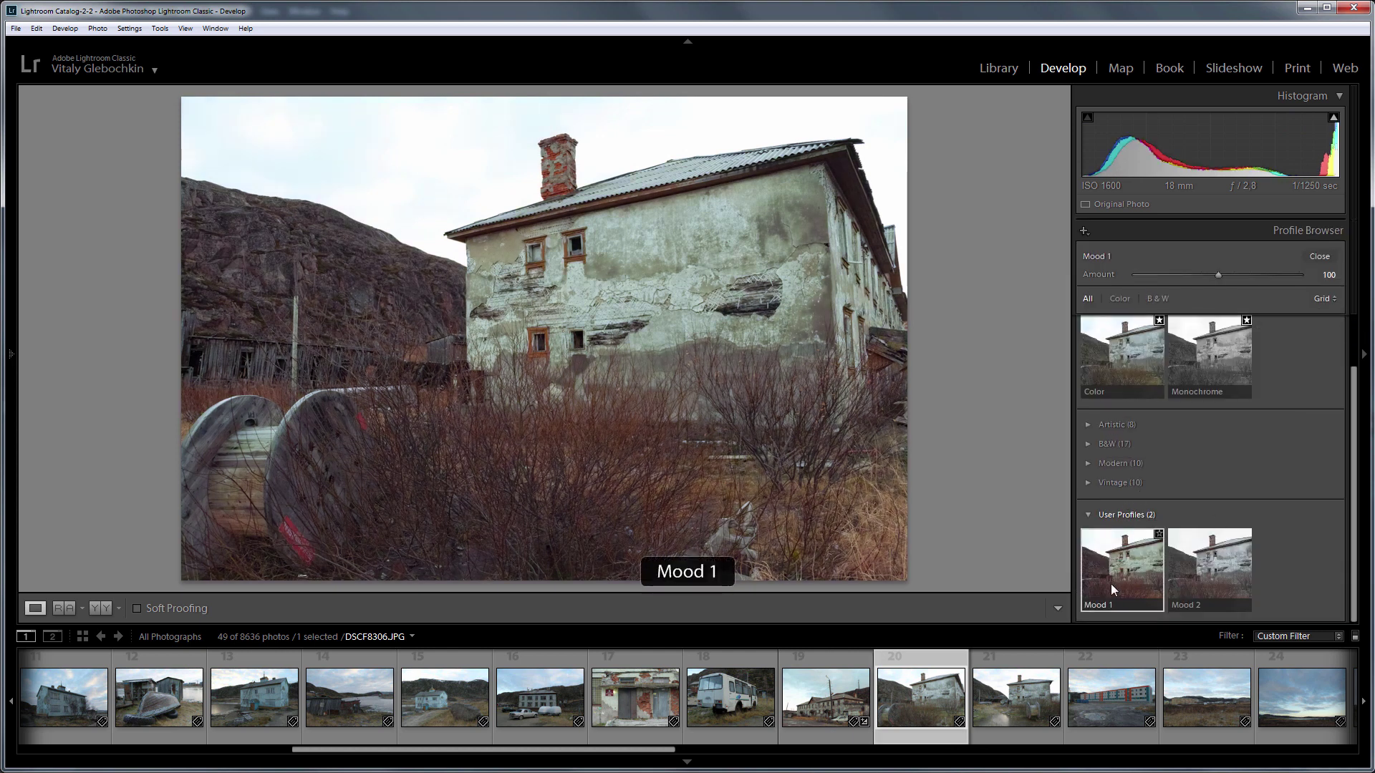
click(1008, 694)
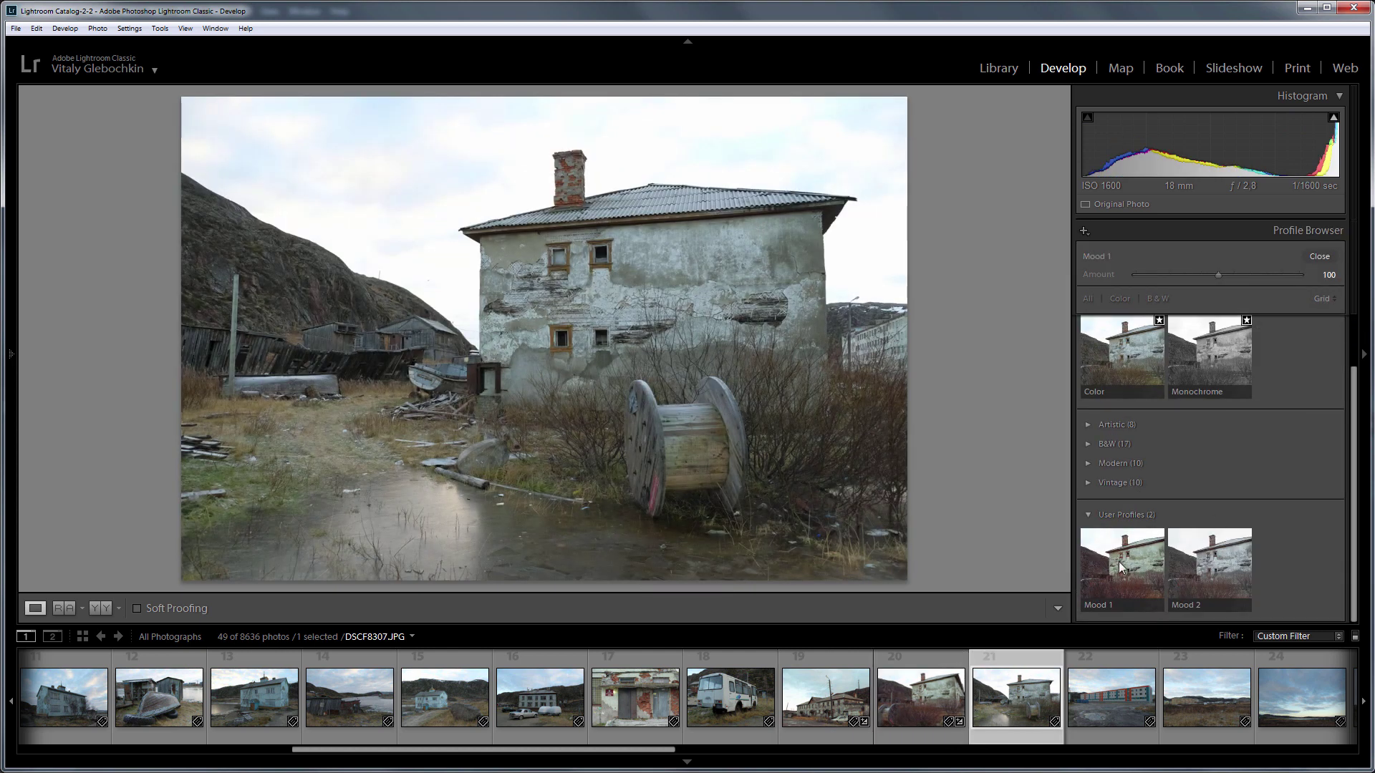
click(1119, 569)
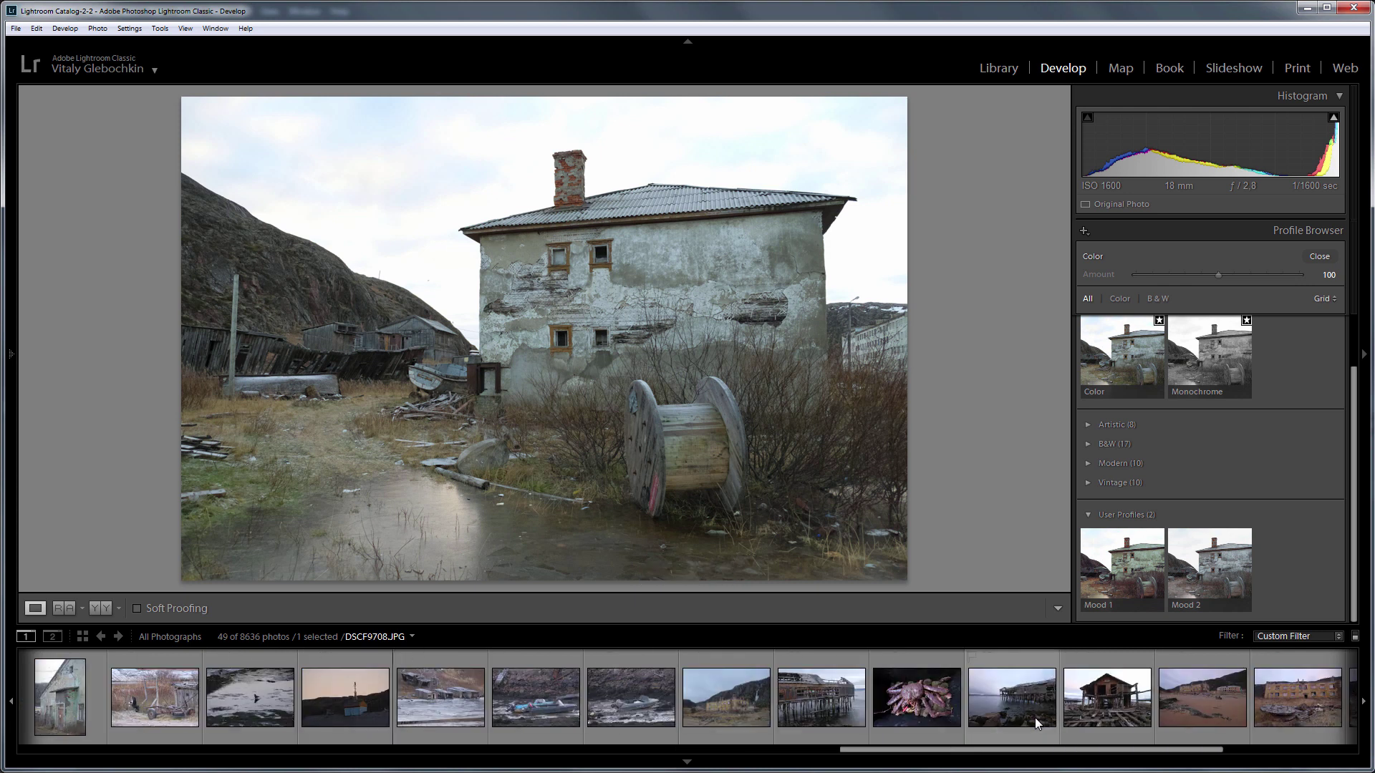
scroll(1034, 717, left, 5)
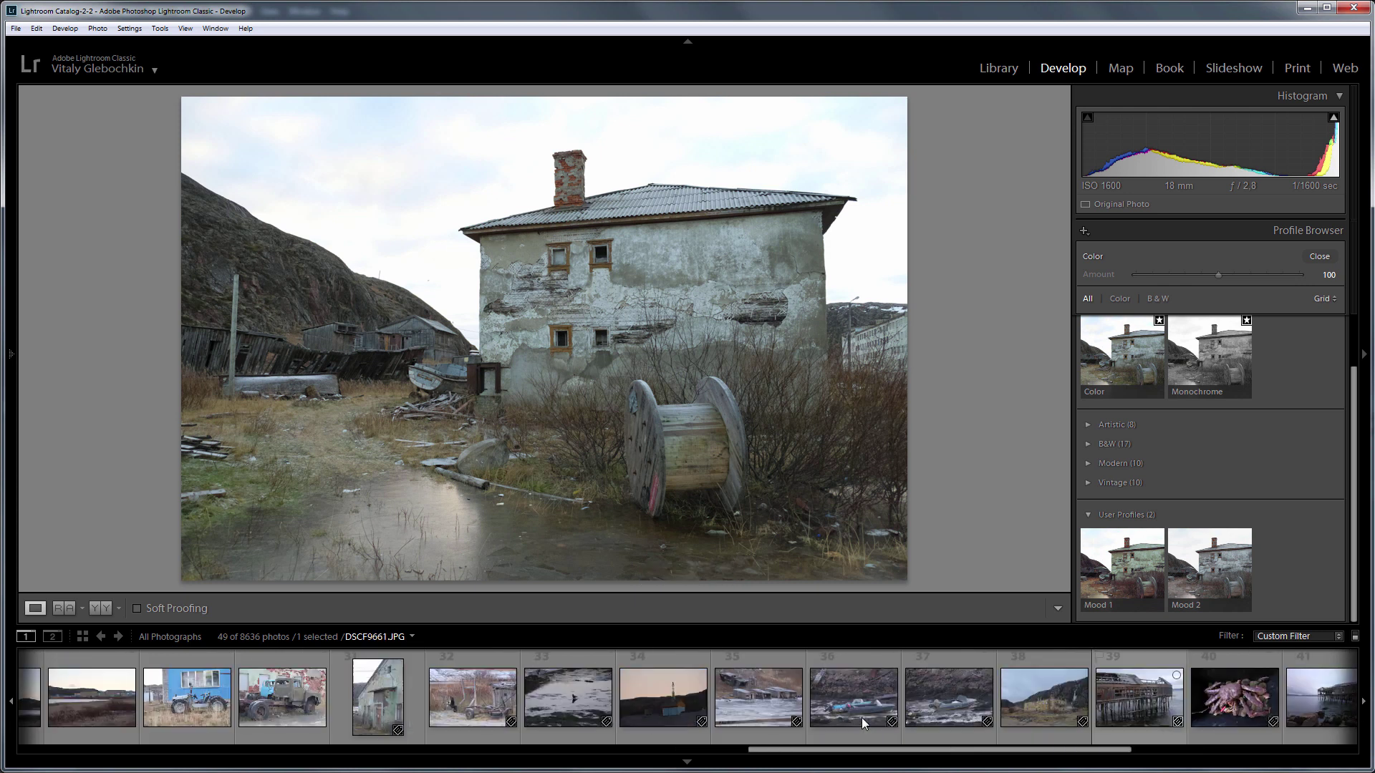
- Give the blue tractor and rusty truck photos the Mood 2 profile
click(509, 687)
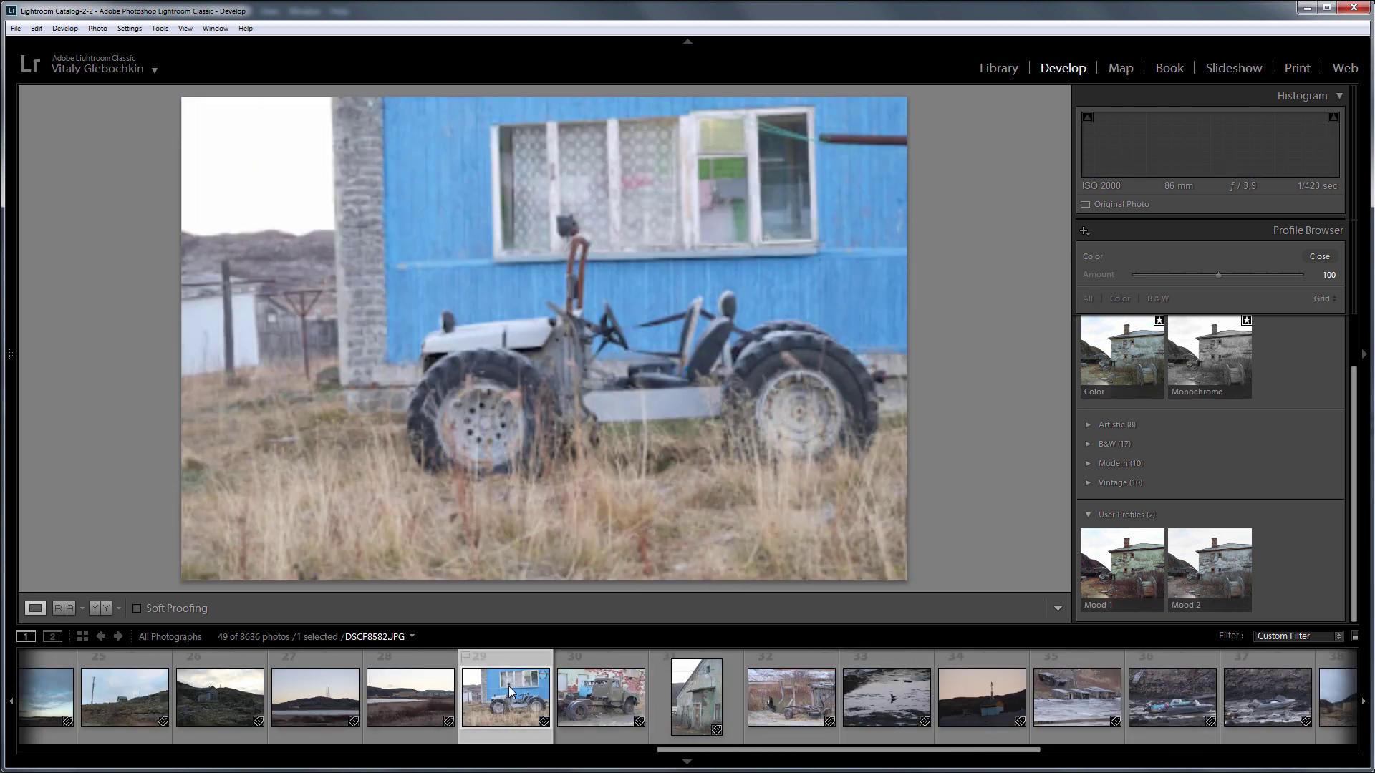
click(1123, 570)
click(1201, 570)
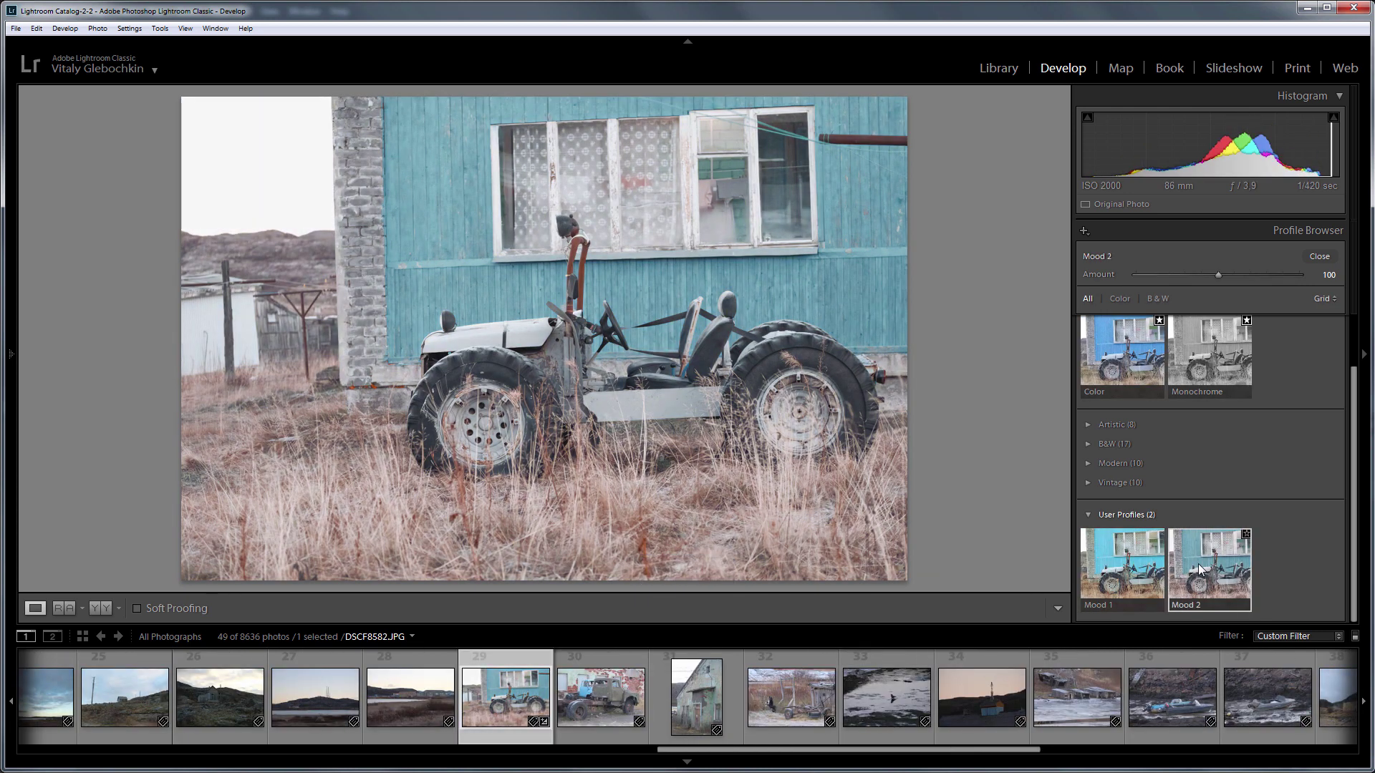
click(602, 699)
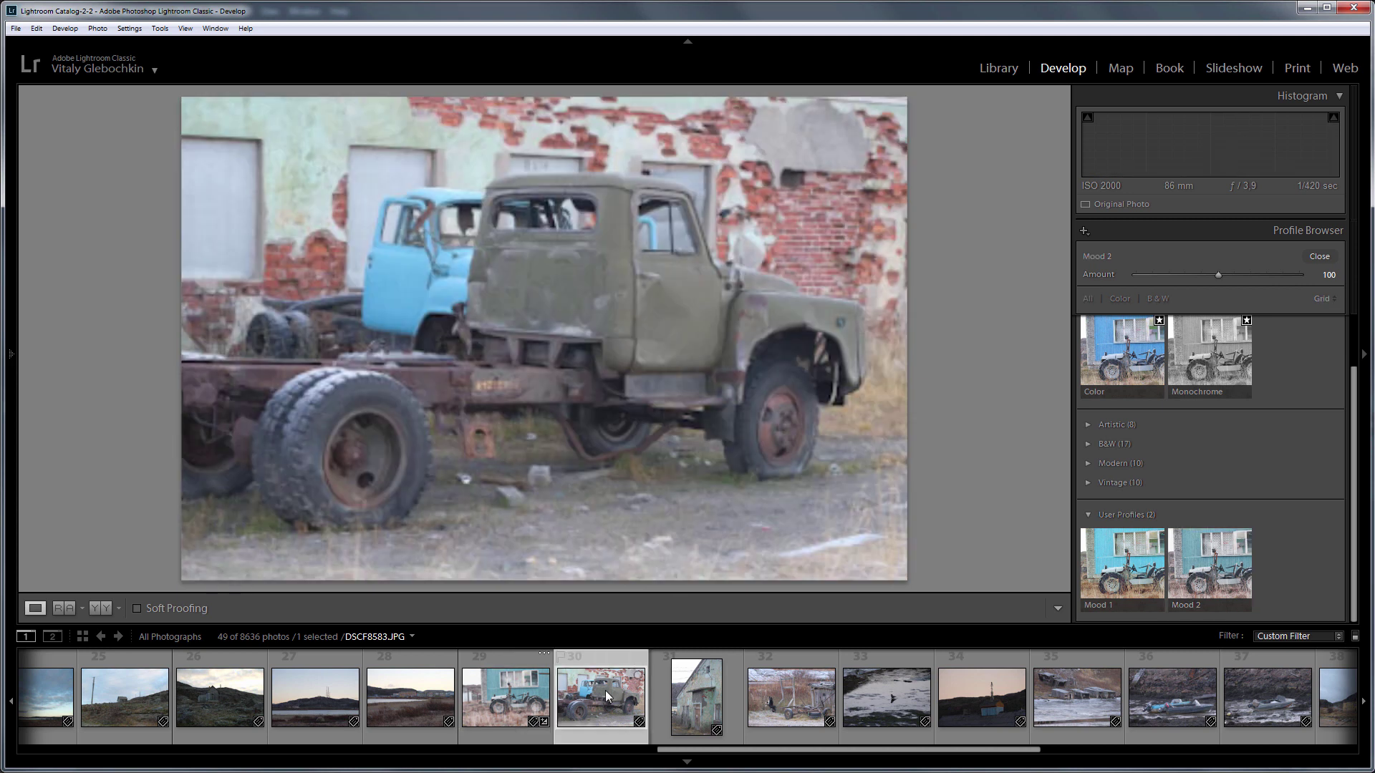
click(1216, 569)
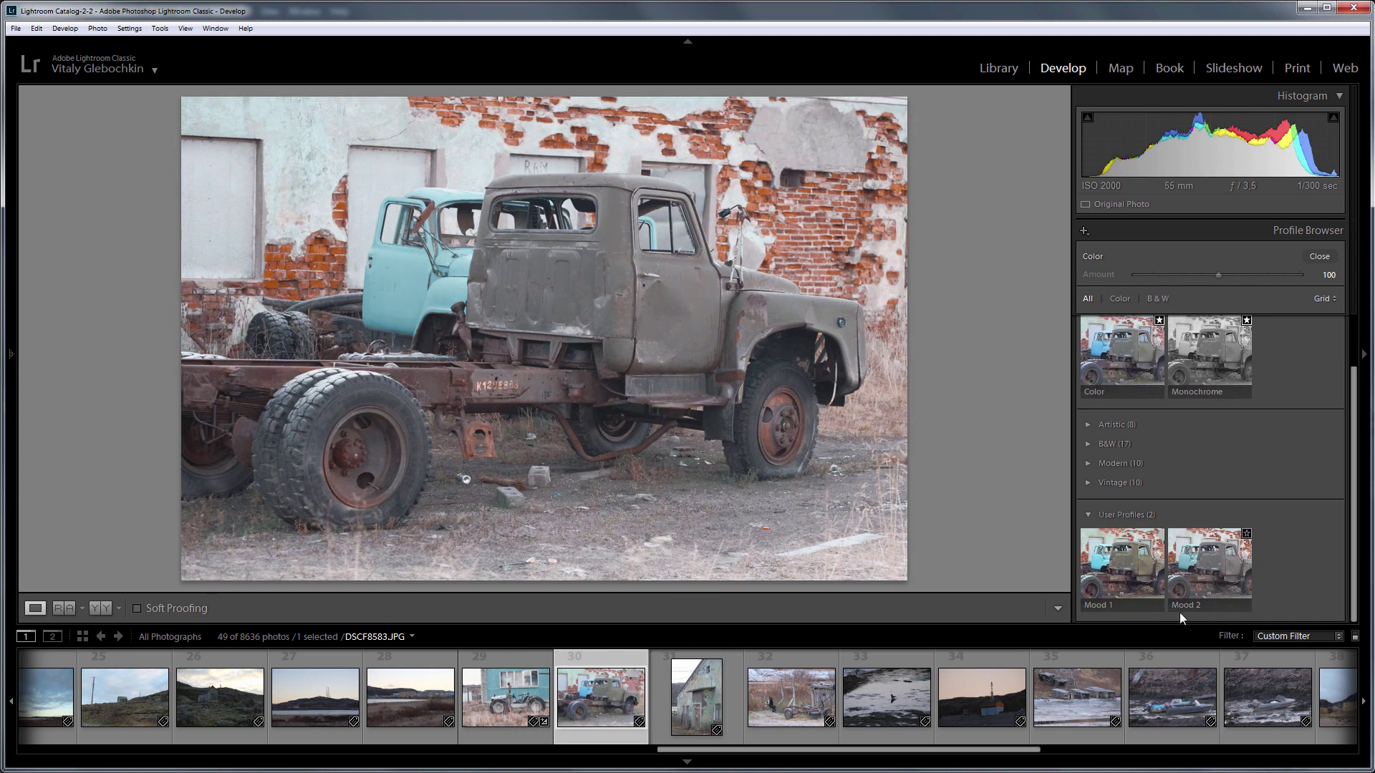
- Try Mood 1 then settle on Mood 2 for the ice shacks, then open the abandoned building photo
click(1108, 701)
click(1128, 574)
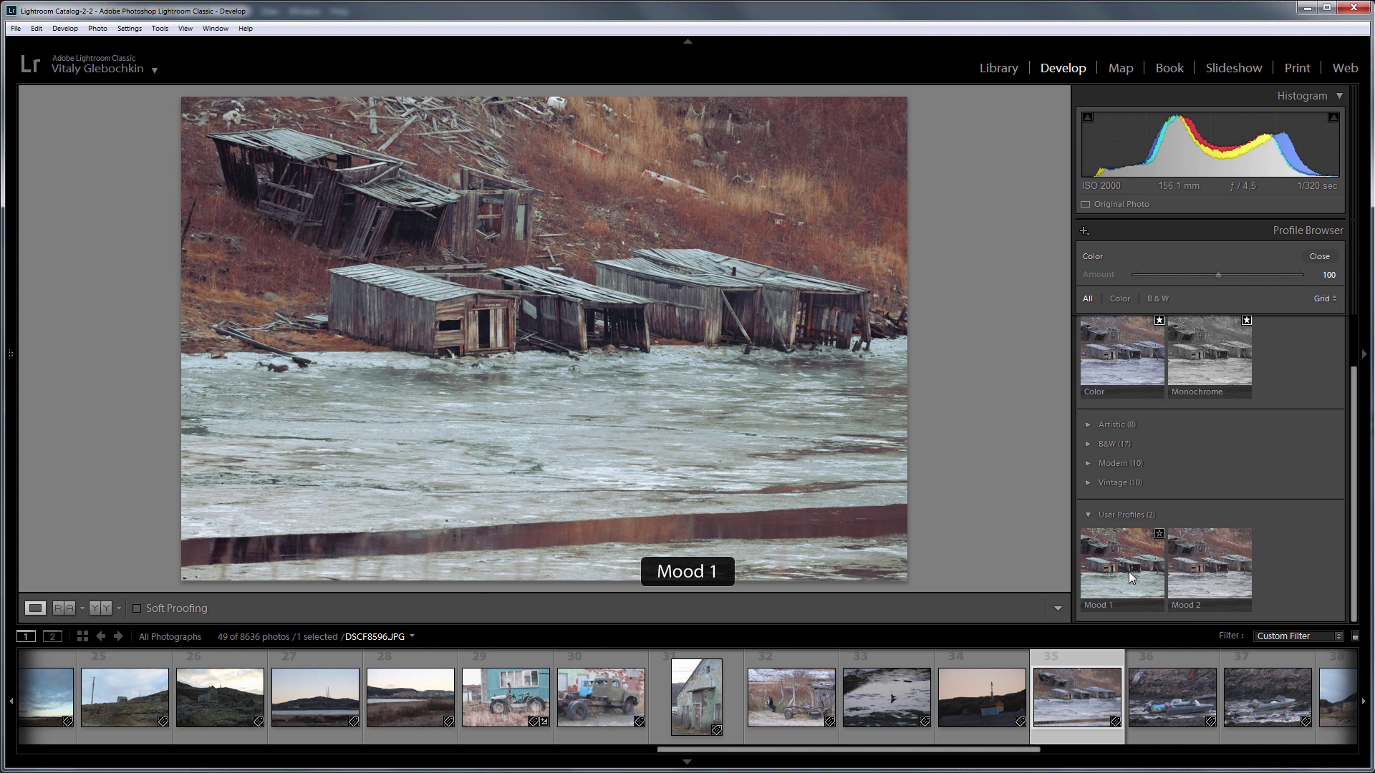
click(1210, 567)
scroll(1074, 698, down, 5)
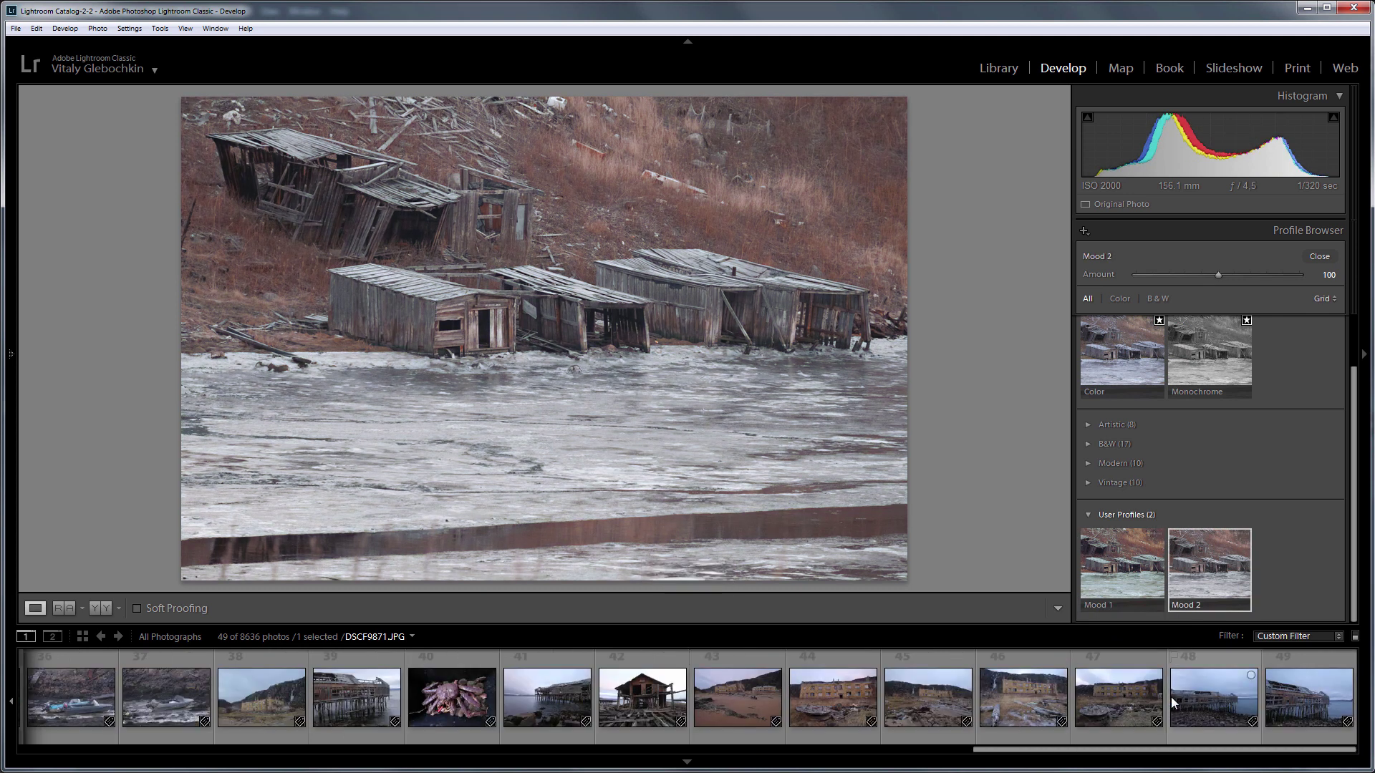
click(832, 698)
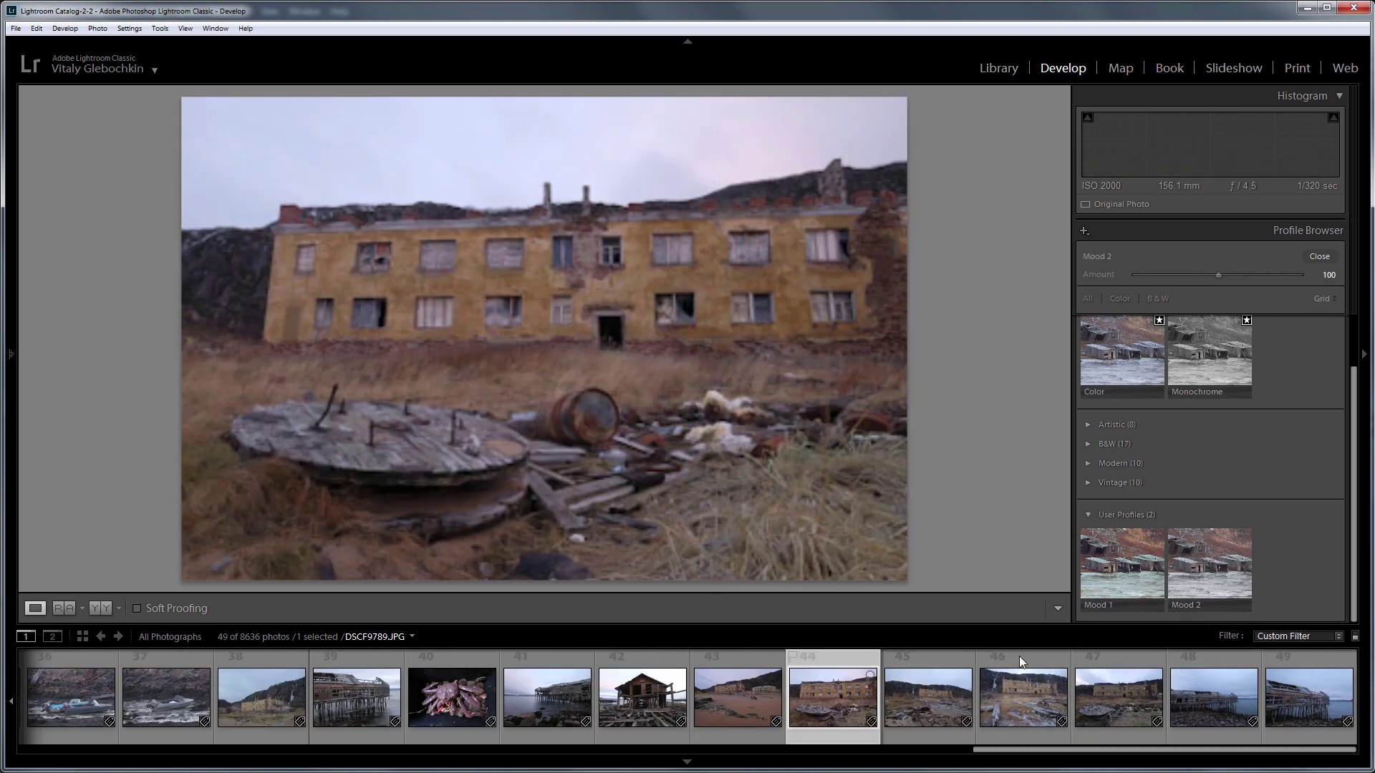
- Apply Mood 1 to the building photo, cool it to Temp -19, Tint -2, and compare before/after
click(1127, 573)
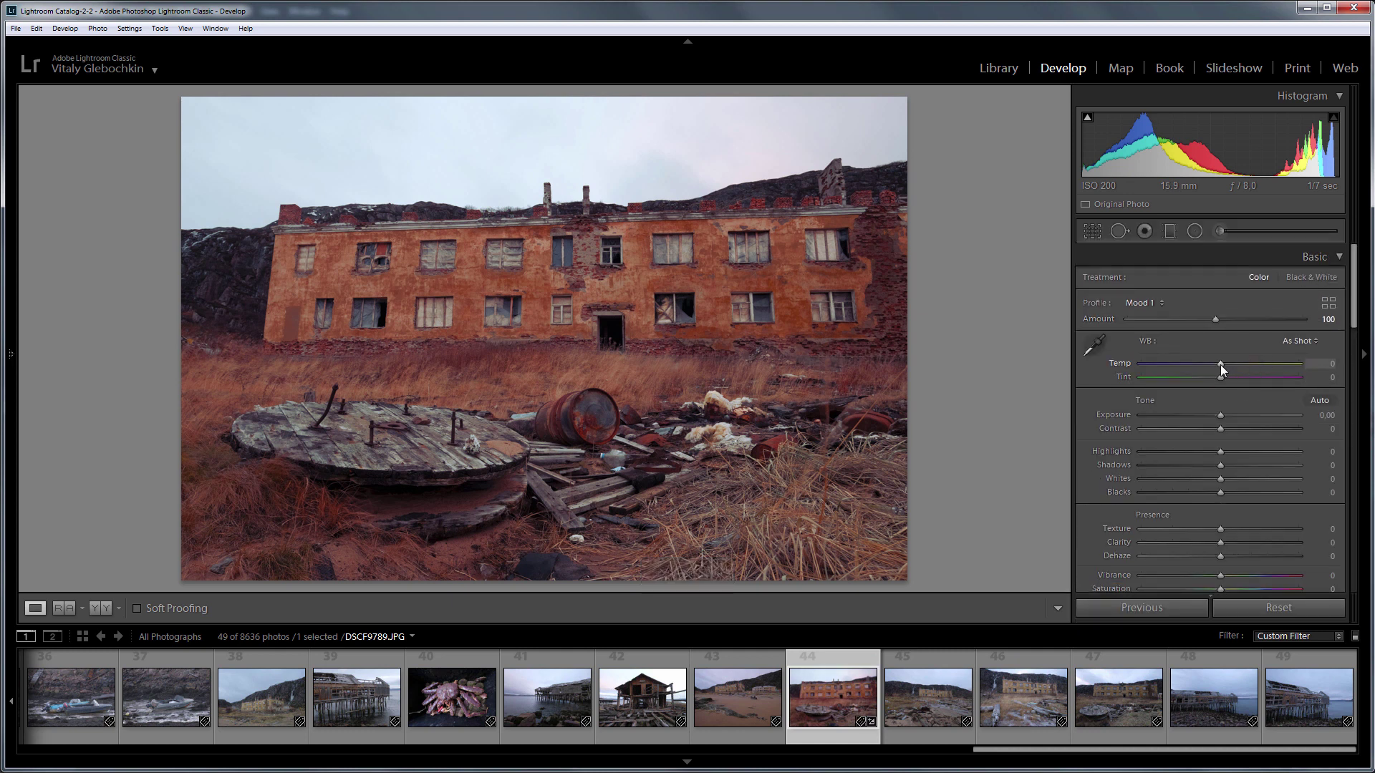
mouse_move(1220, 364)
mouse_down()
mouse_move(1203, 364)
mouse_move(1217, 377)
mouse_up()
key(backslash)
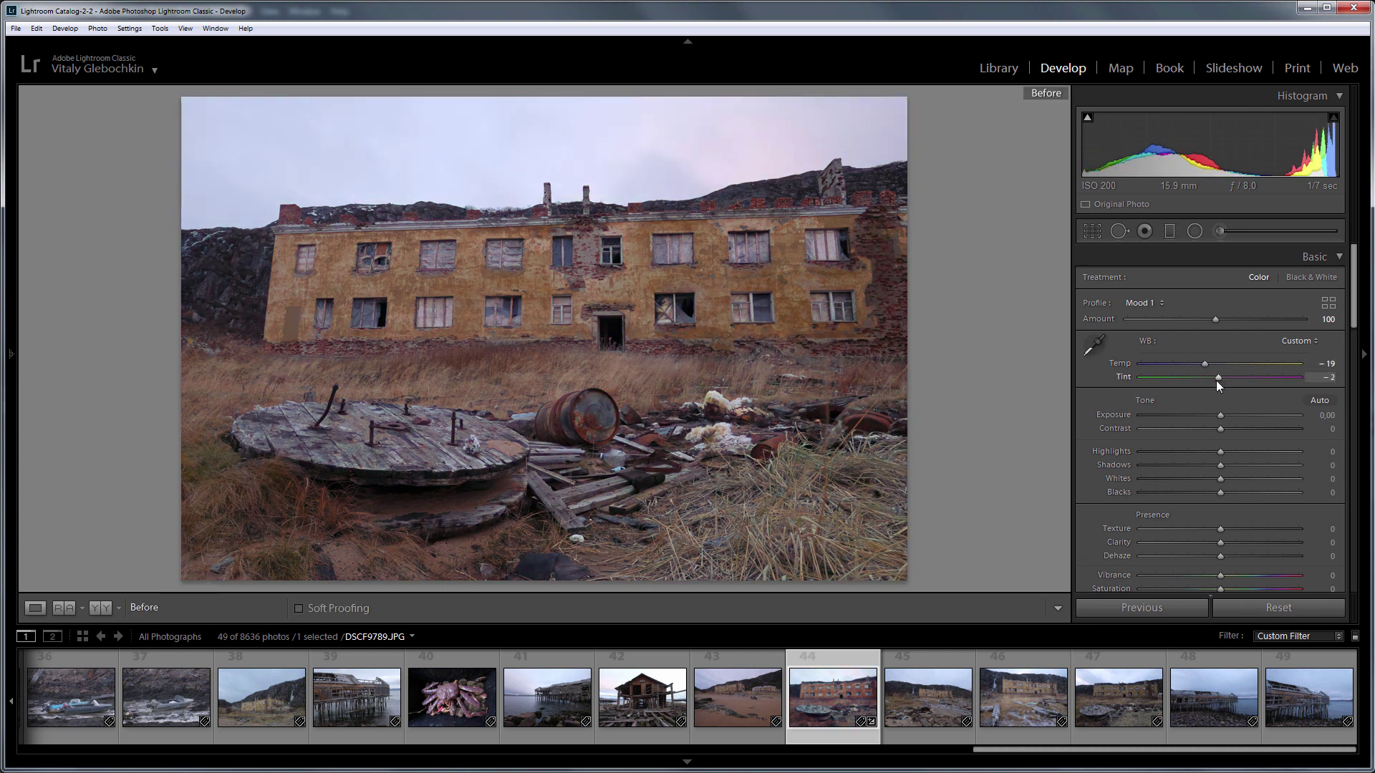
key(backslash)
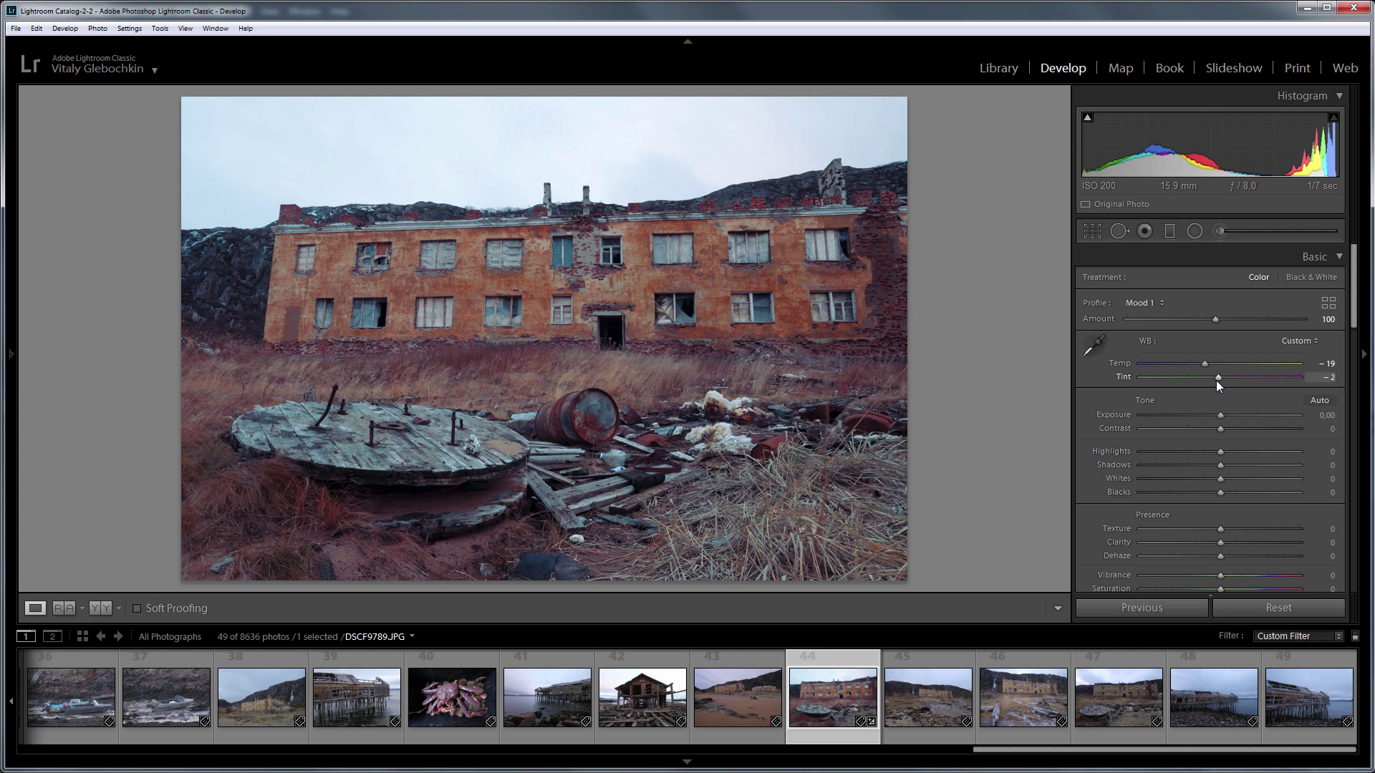
- Give the stilt house photo Mood 2 after trying Mood 1, then move to the wide building photo
key(Left)
key(Left)
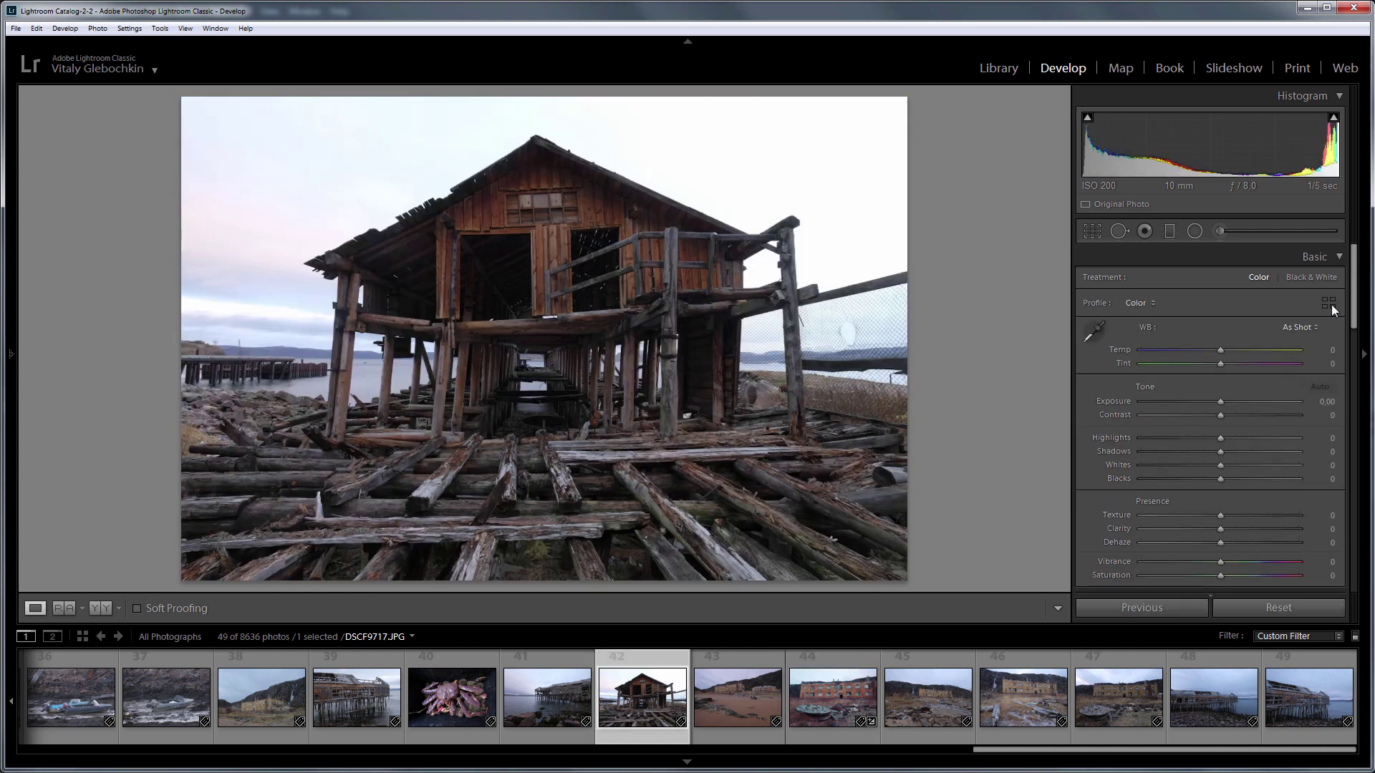
click(1330, 304)
click(1122, 566)
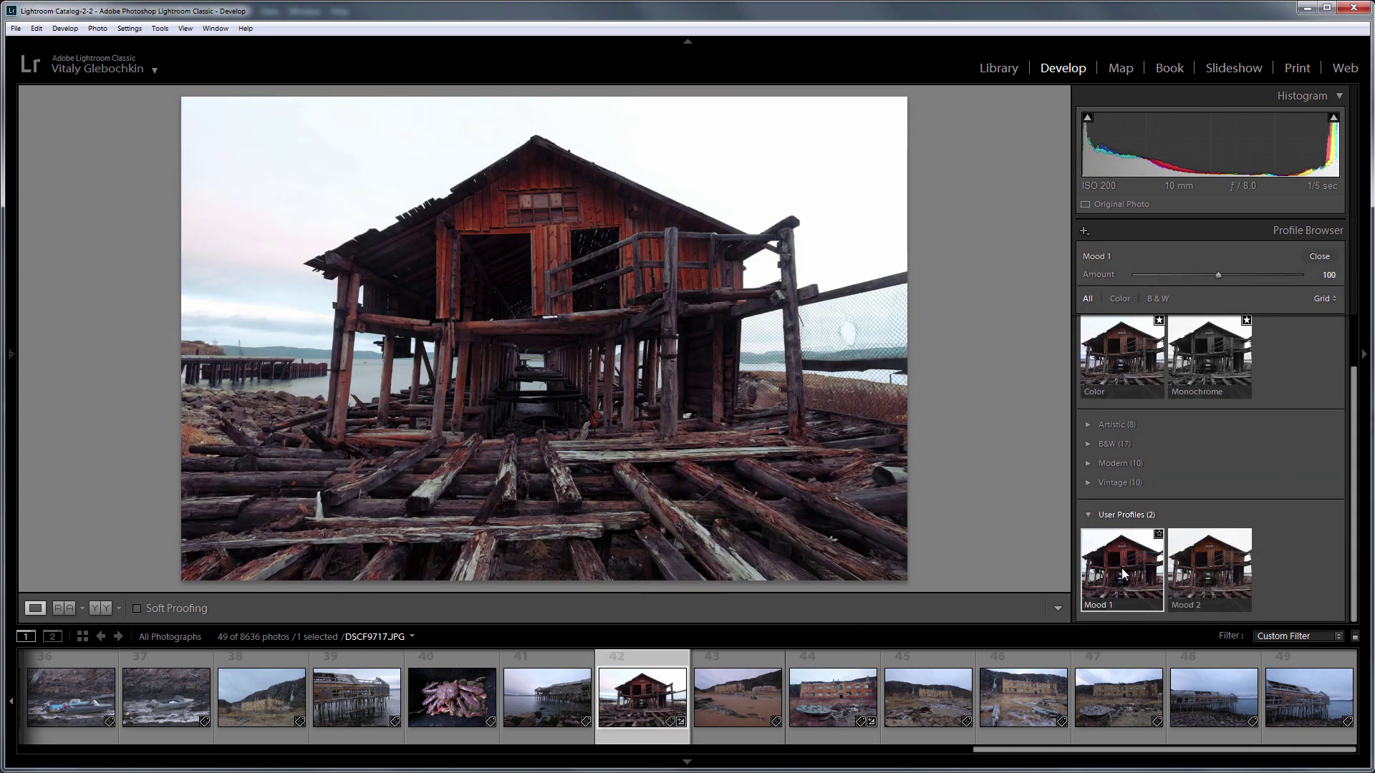
click(1210, 569)
click(1029, 706)
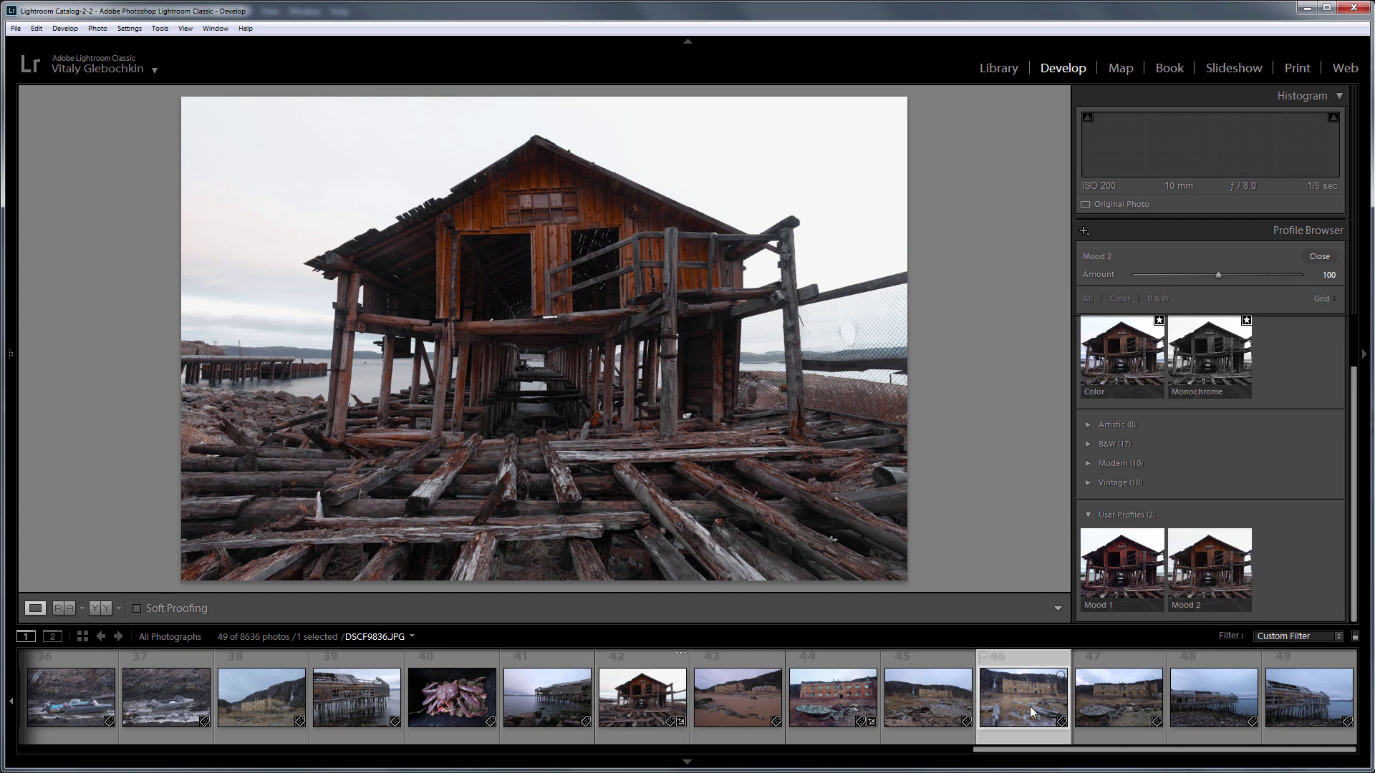
click(1093, 704)
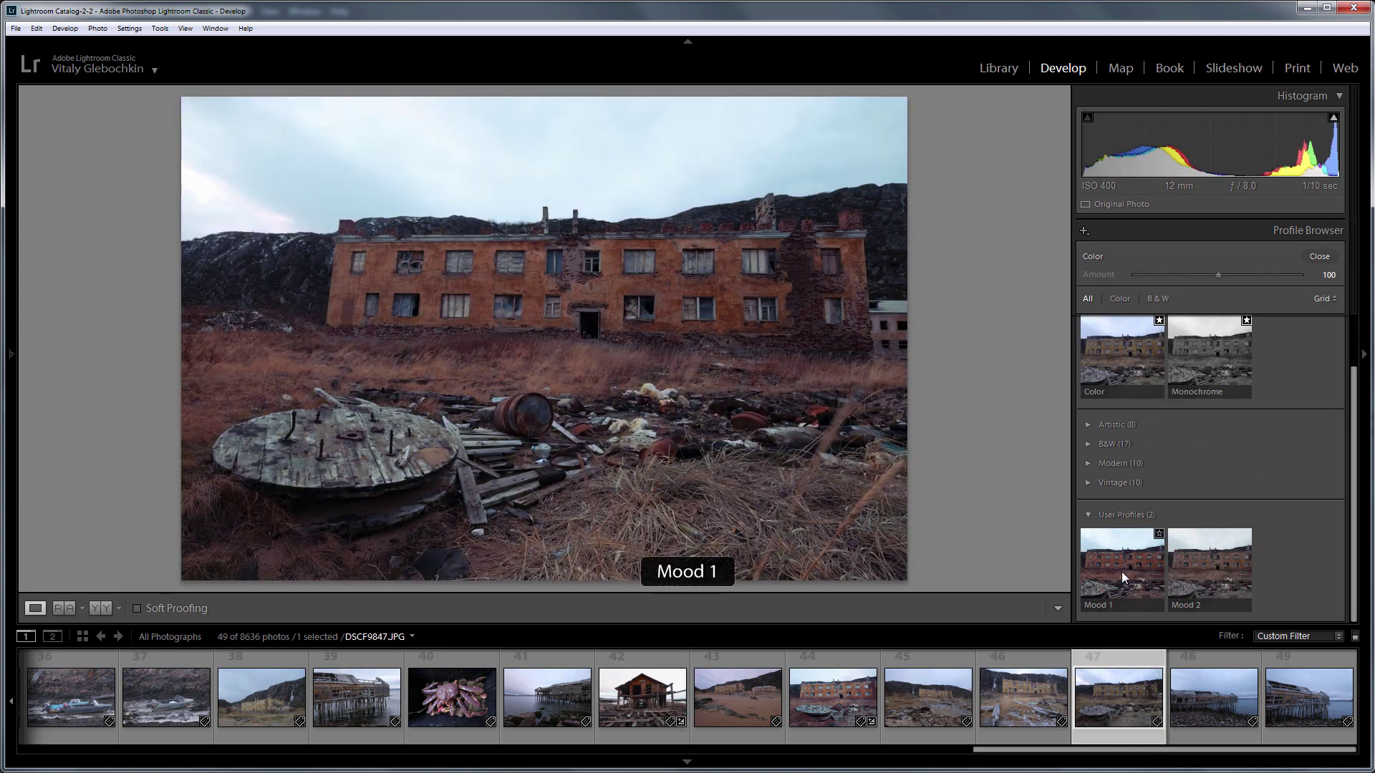
- Apply Mood 1 to the wide building photo and set Shadows +39 and Temp -8
click(1122, 572)
click(1321, 257)
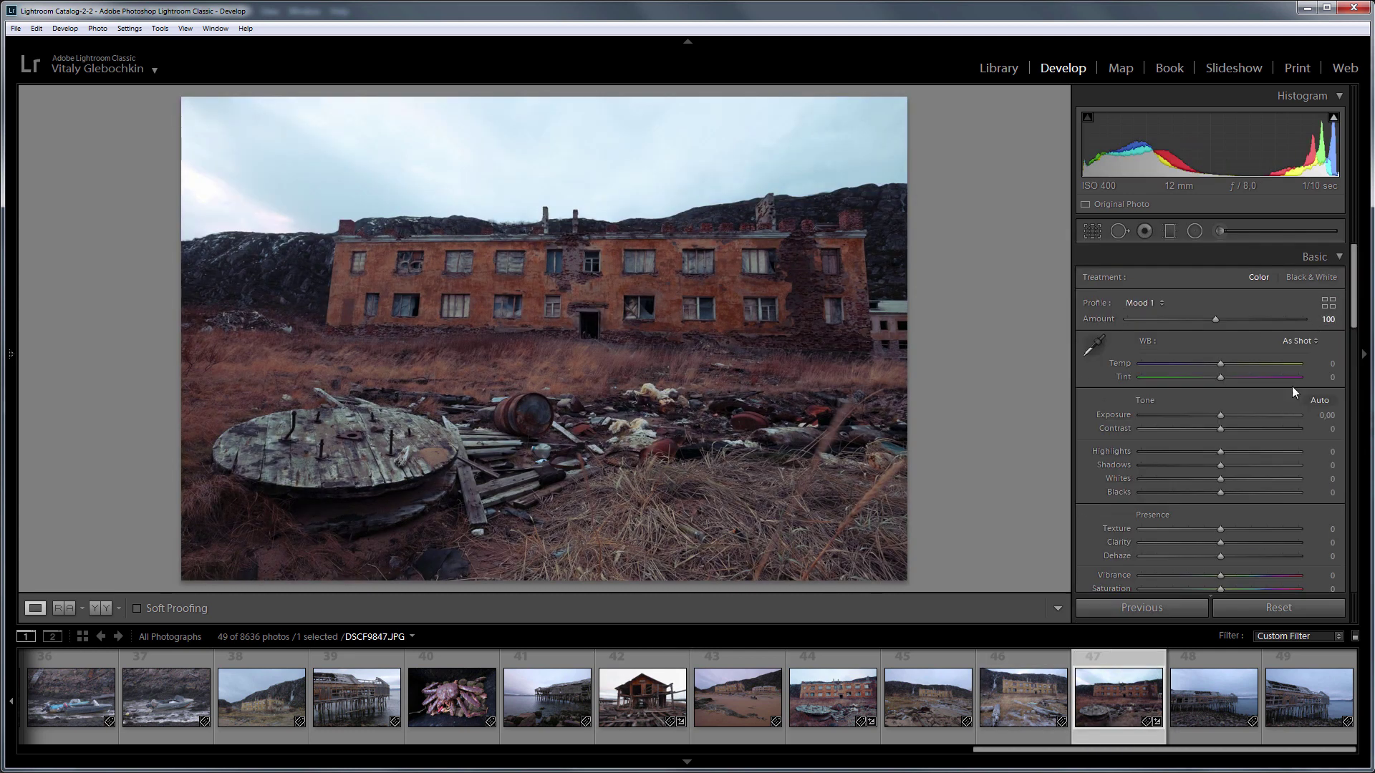
mouse_move(1221, 464)
mouse_down()
mouse_move(1251, 464)
mouse_move(1205, 452)
mouse_up()
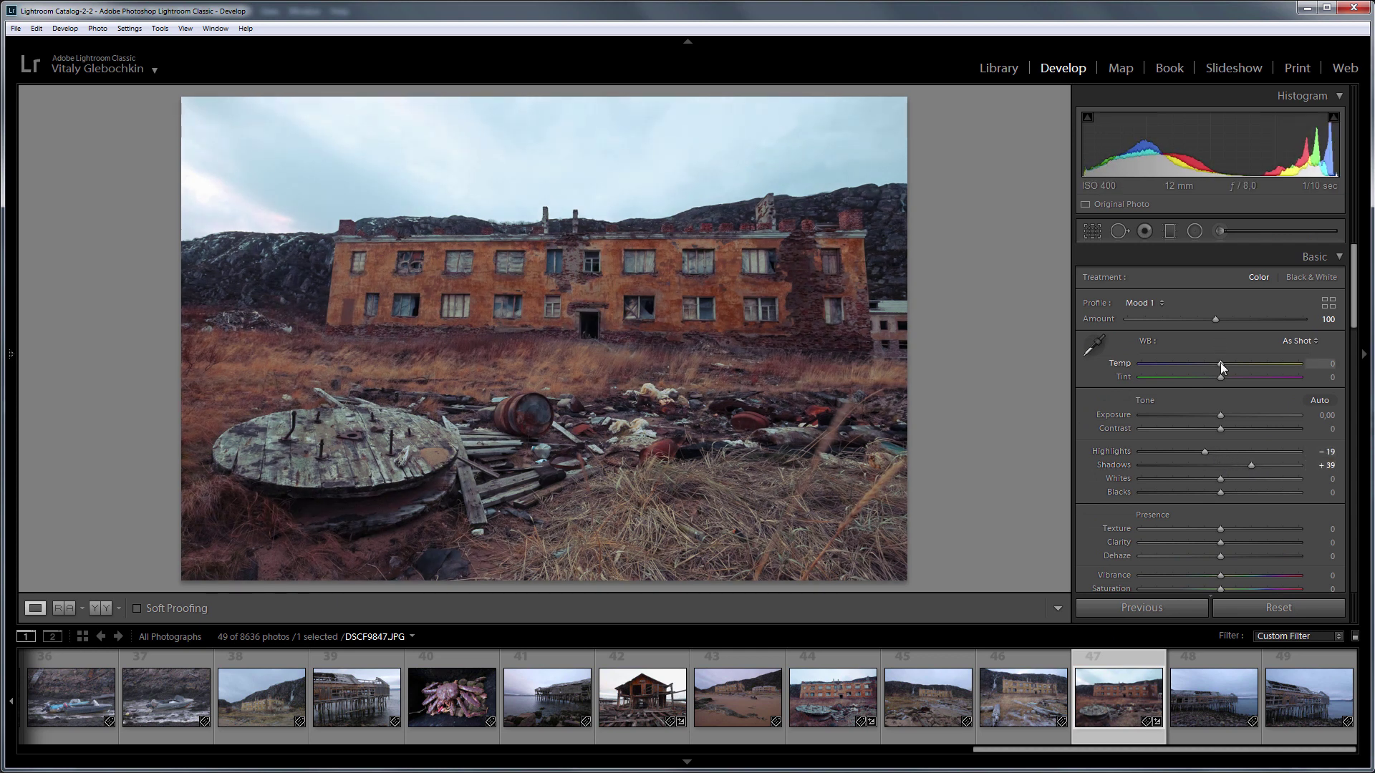
drag(1220, 364, 1214, 365)
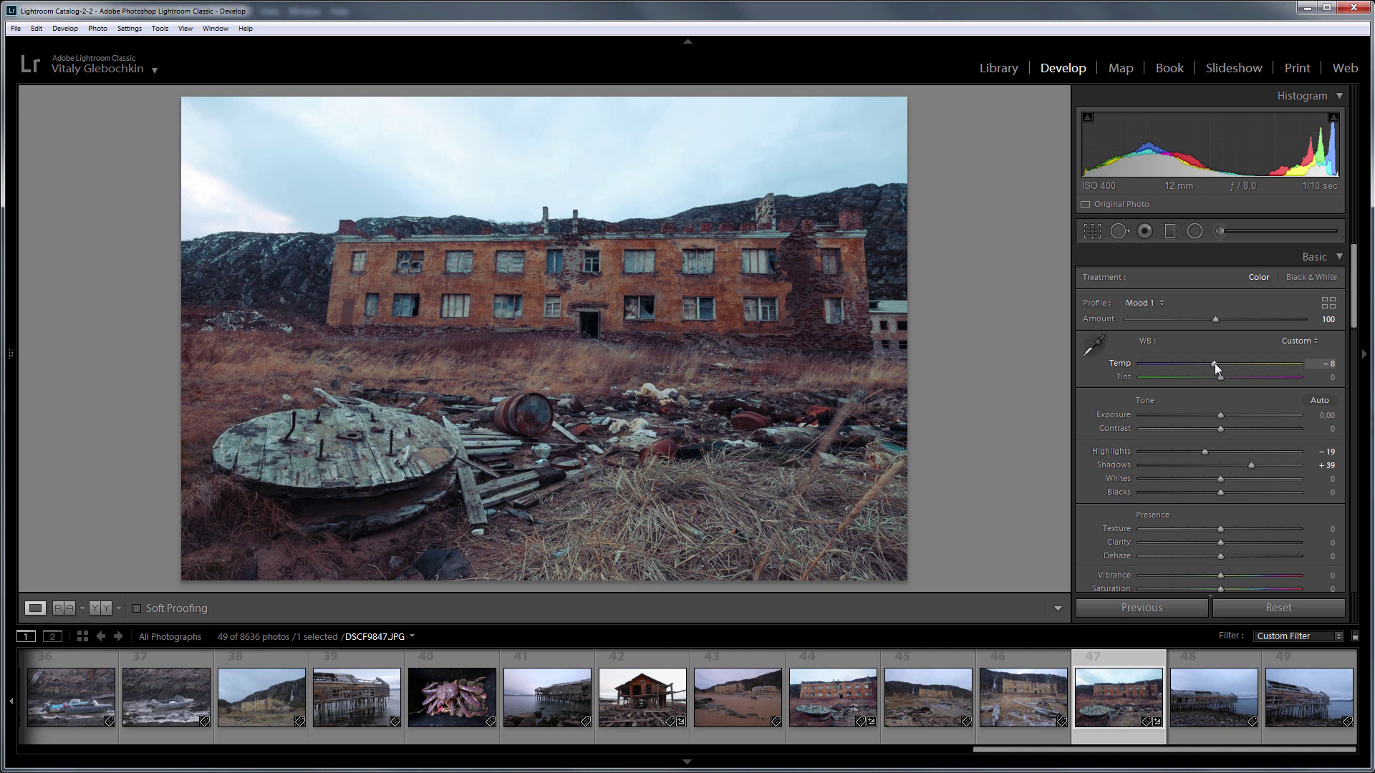
- Compare against the original, then switch the profile to Mood 2 and raise Saturation to +36
key(backslash)
key(backslash)
click(1328, 303)
click(1220, 564)
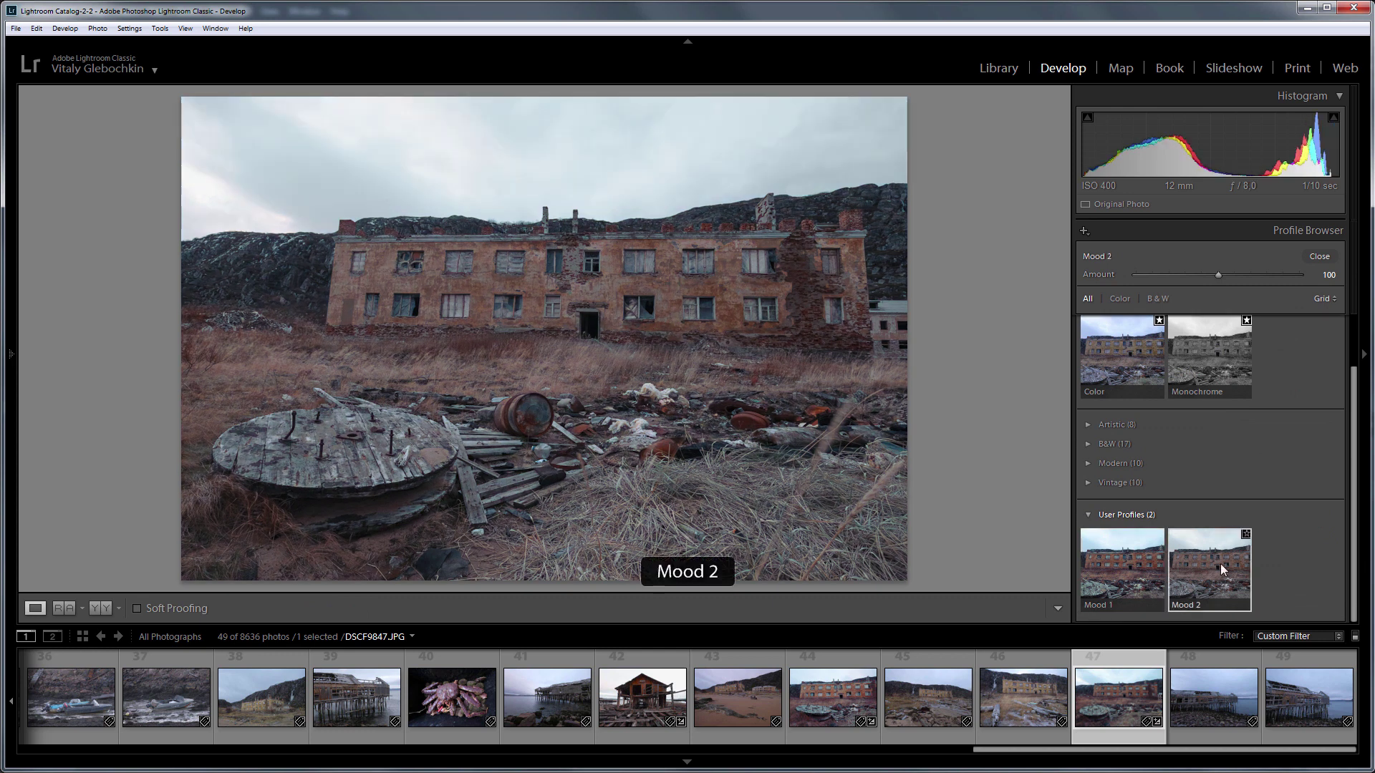
click(1319, 256)
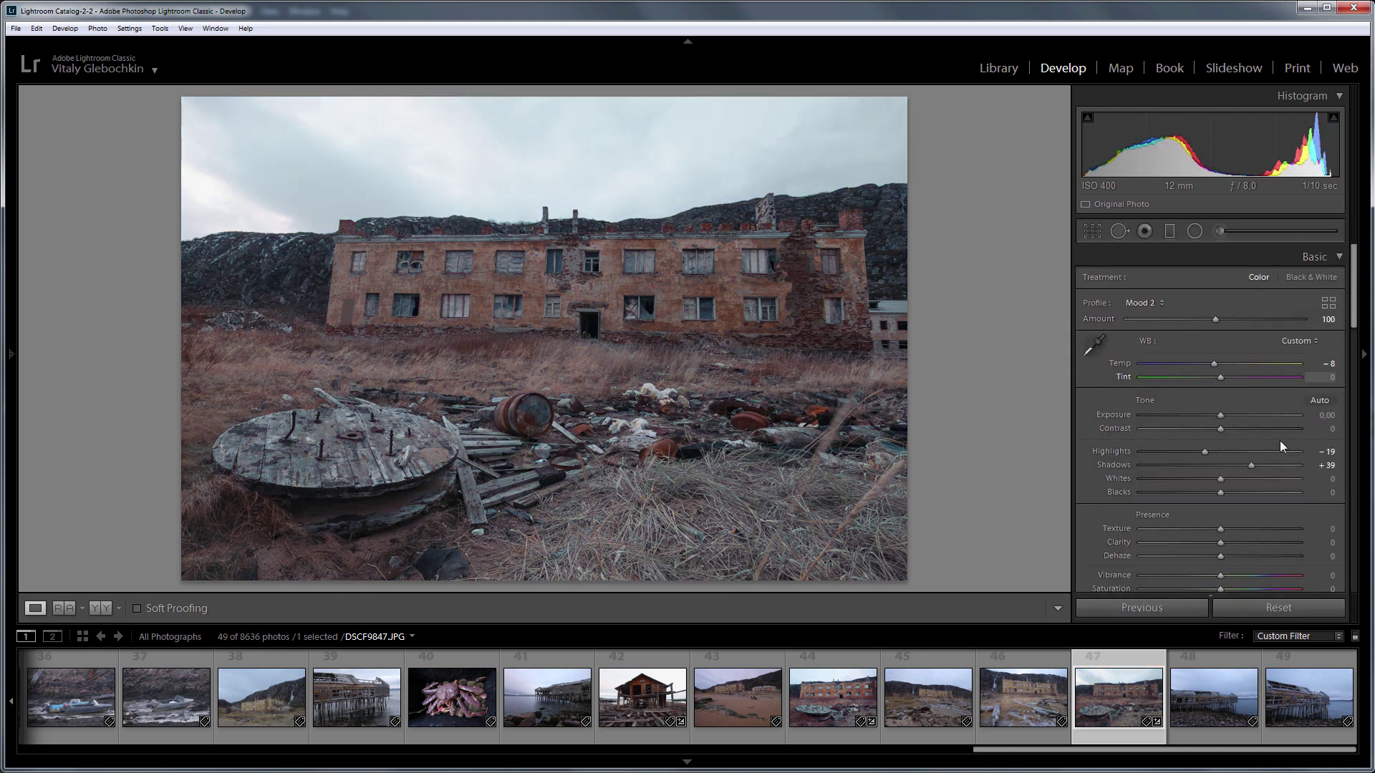
drag(1220, 588, 1248, 589)
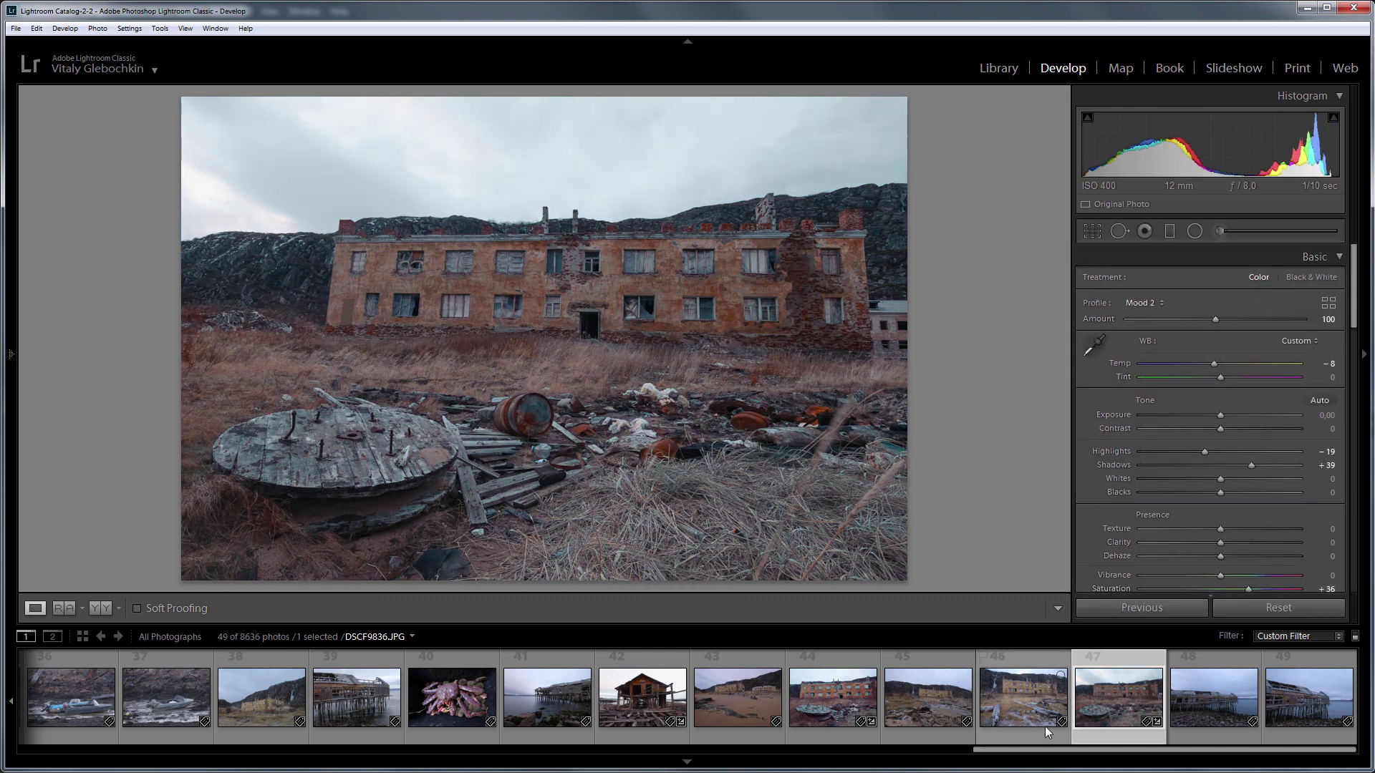
scroll(1045, 696, up, 5)
- Raise Saturation on the tractor photo and on the truck photo (to +23)
click(676, 698)
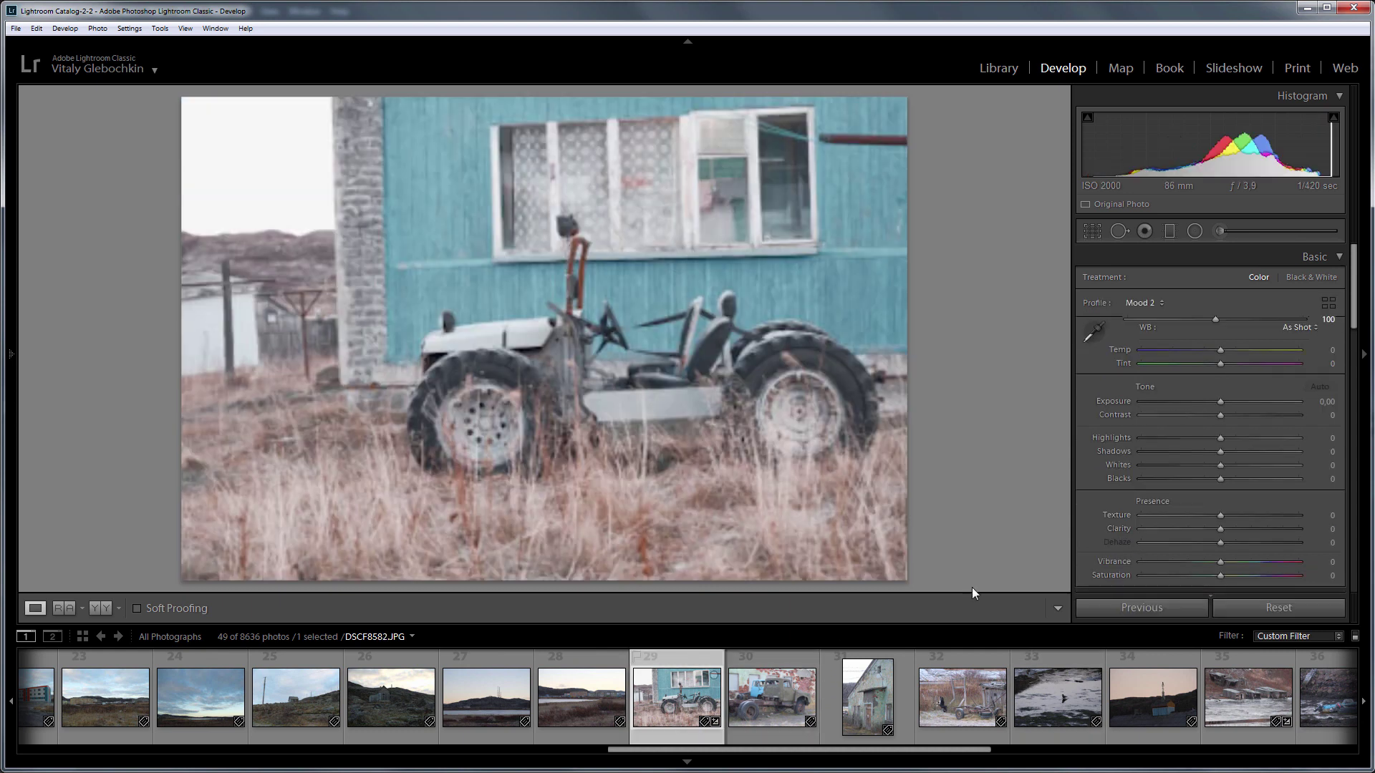
scroll(1265, 519, down, 2)
drag(1220, 501, 1252, 498)
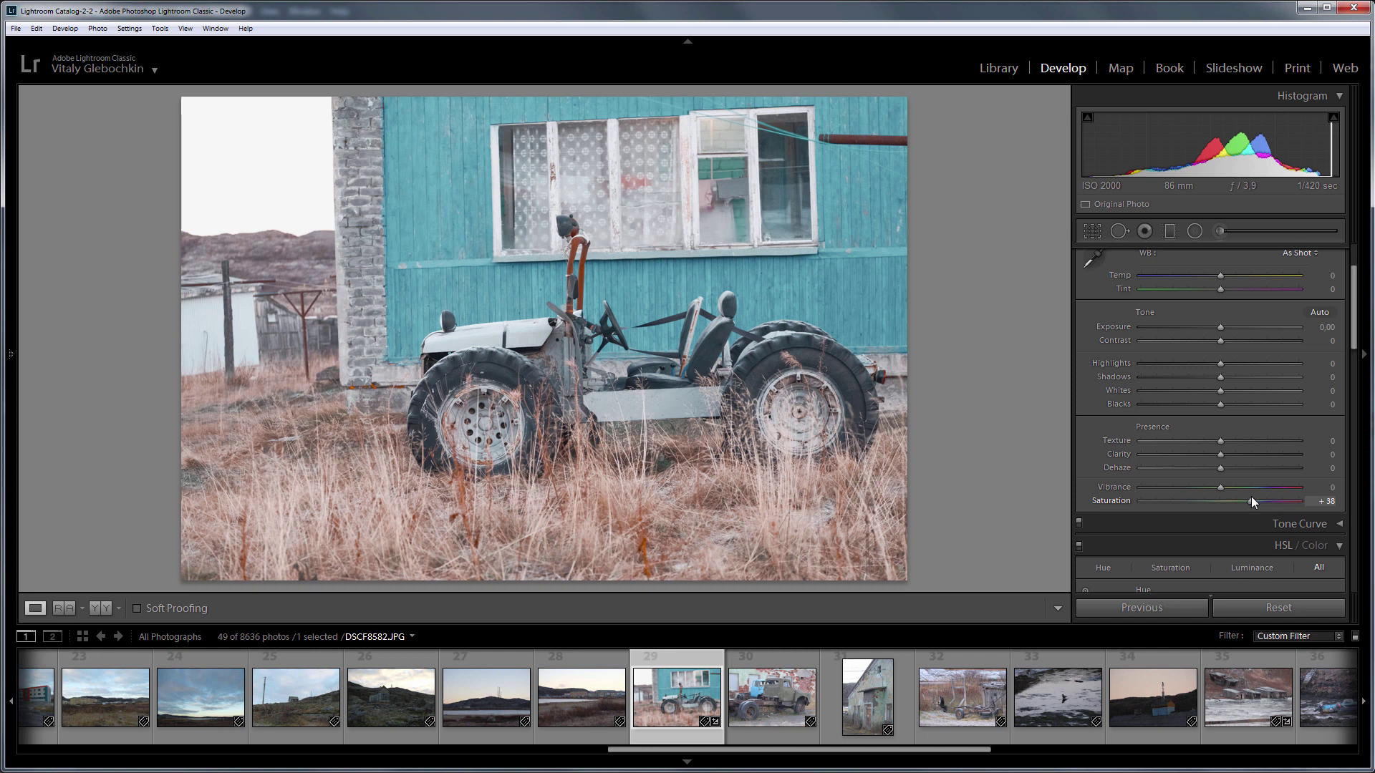
click(775, 693)
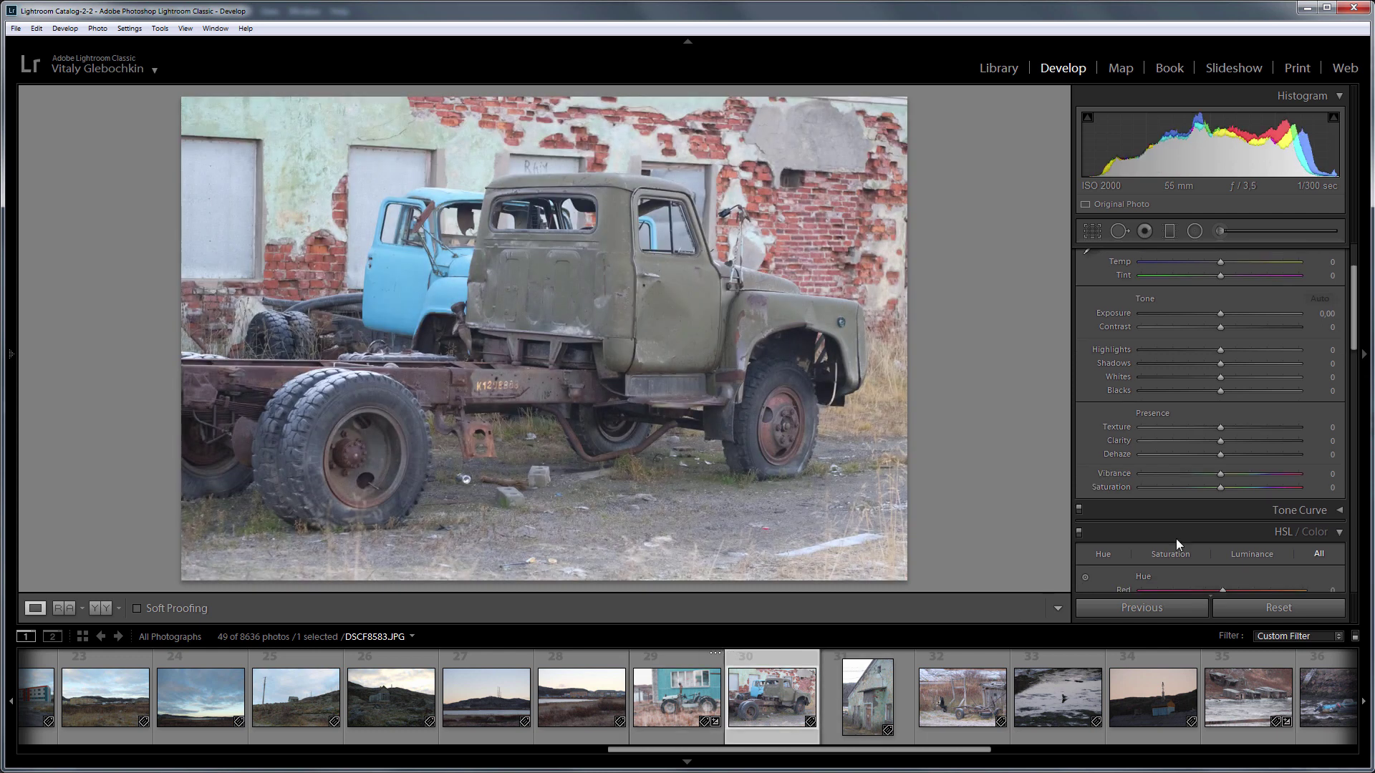
mouse_move(1223, 492)
mouse_down()
mouse_move(1256, 483)
mouse_move(1240, 489)
mouse_up()
- Give the upturned boat photo the Mood 2 profile and boost its Saturation to +26
scroll(549, 715, up, 5)
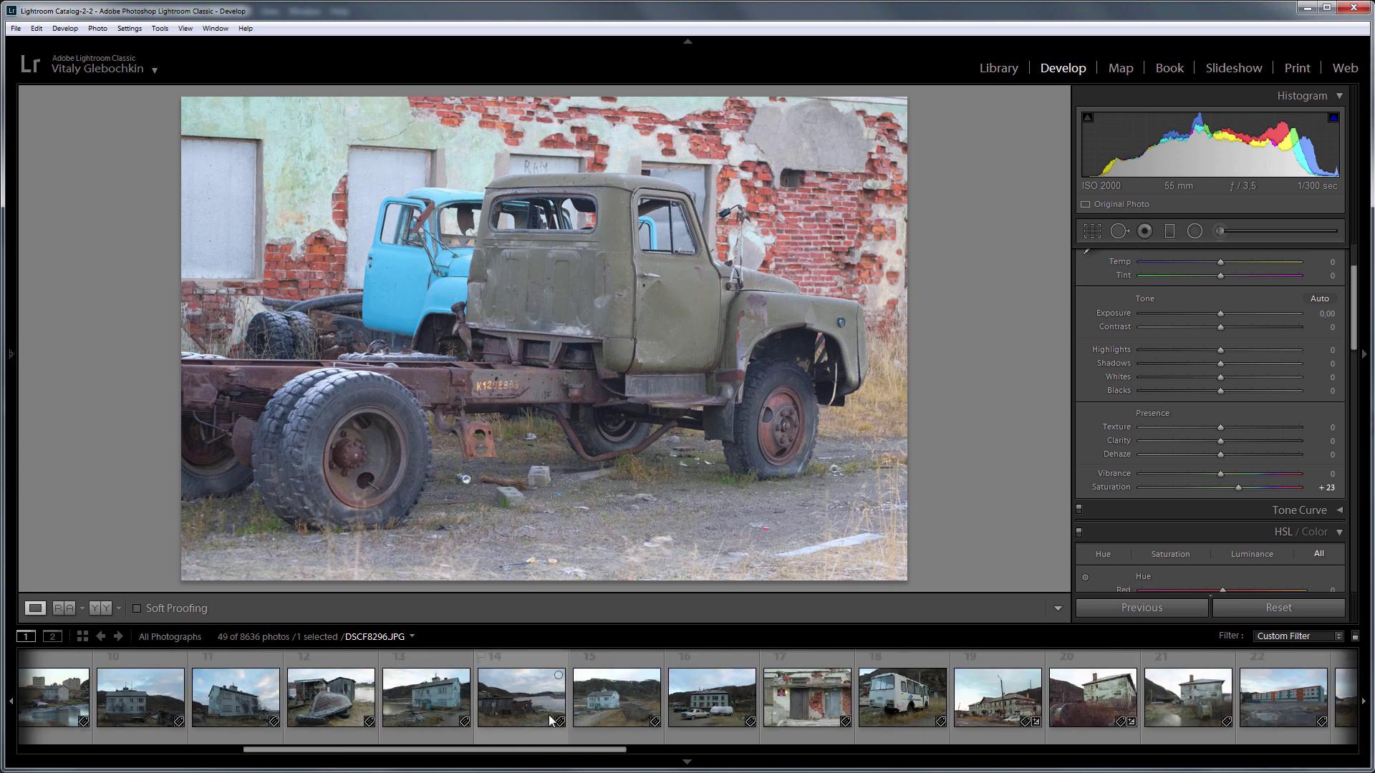
click(583, 723)
scroll(580, 723, up, 3)
click(666, 705)
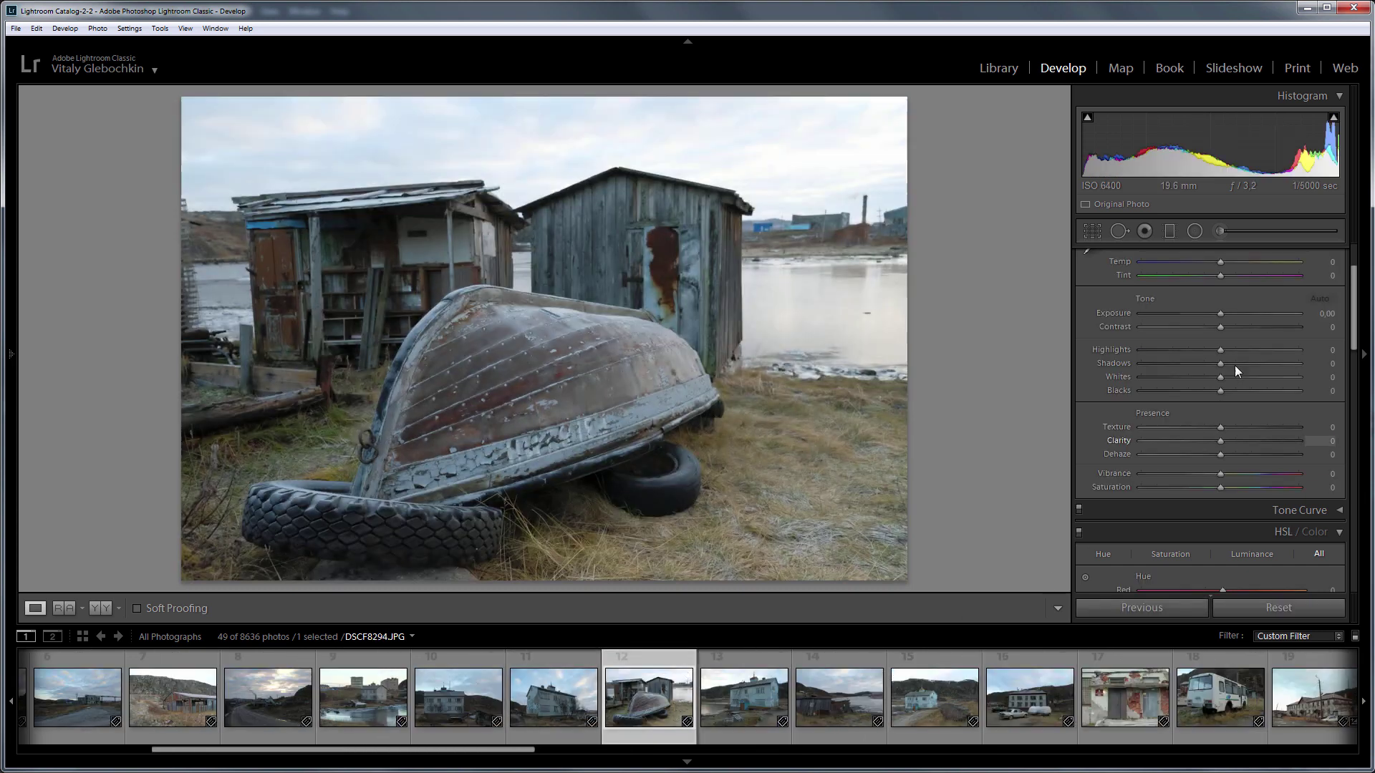
scroll(1224, 362, up, 3)
click(1331, 300)
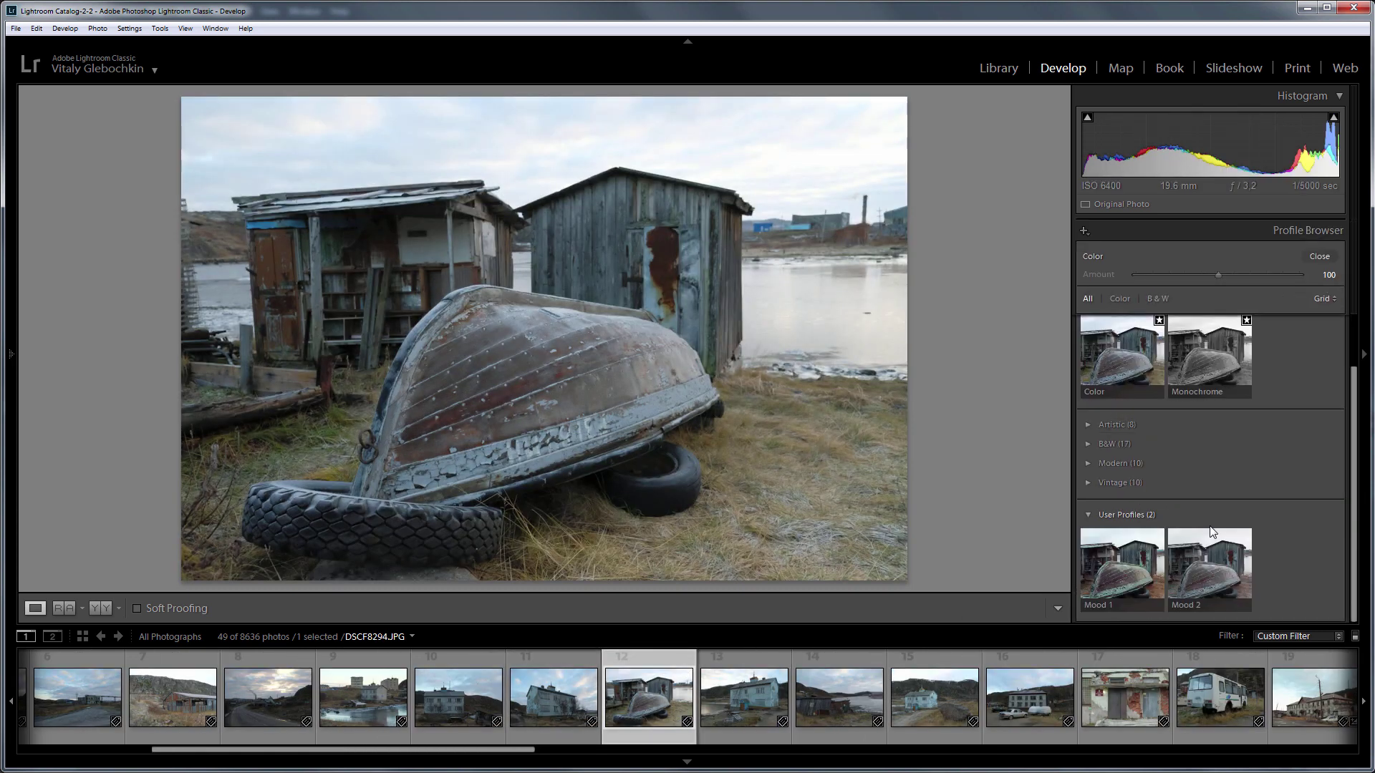
click(1209, 569)
click(1320, 256)
drag(1220, 588, 1238, 590)
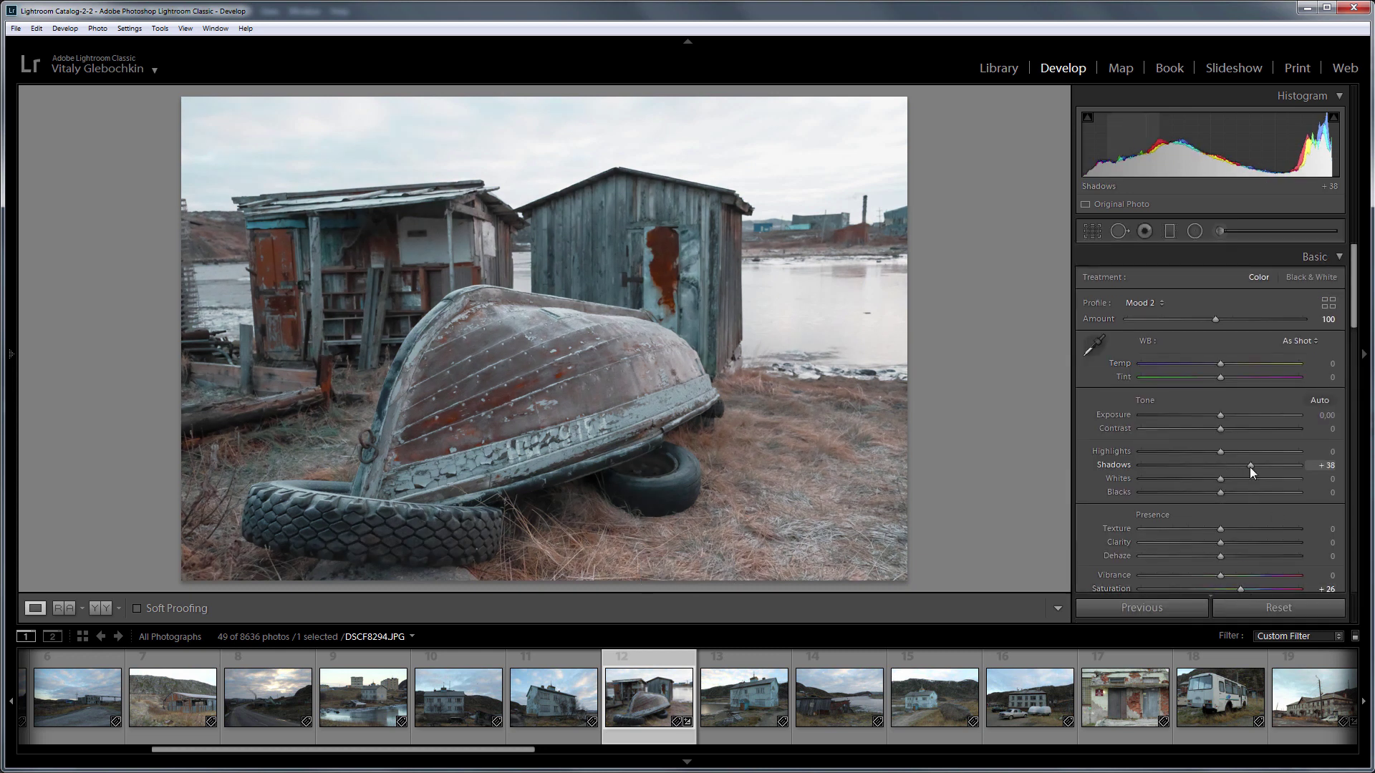